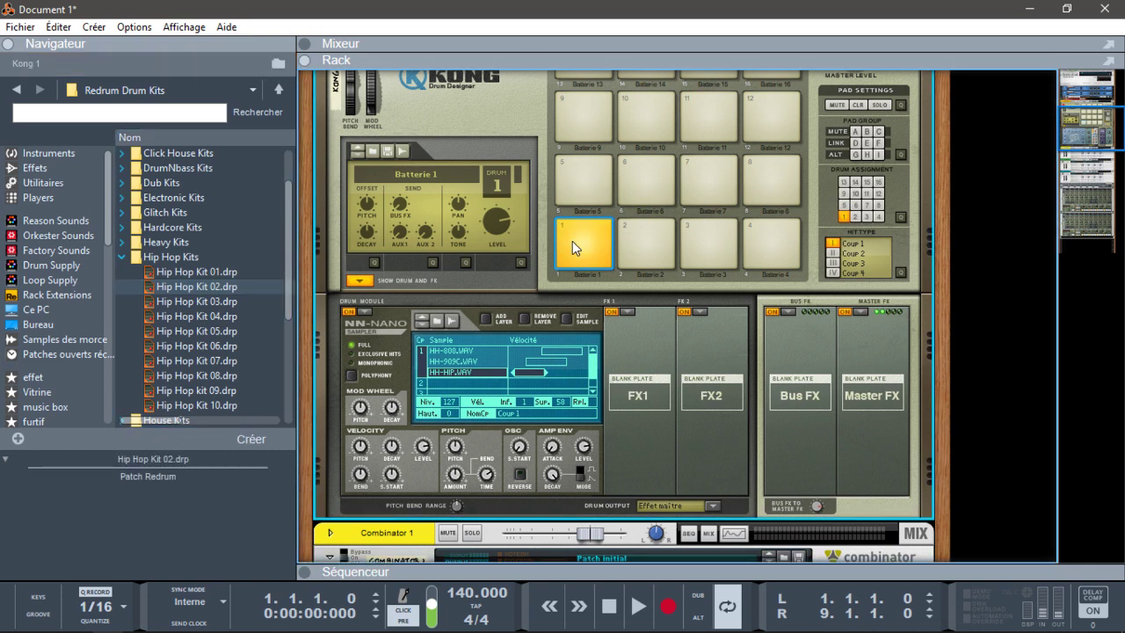
# - Examine the velocity ranges of the HH-808.WAV, HH-909C.WAV and HH-HIP.WAV layers assigned to Kong pad 1
pyautogui.click(631, 241)
pyautogui.click(573, 246)
pyautogui.click(470, 349)
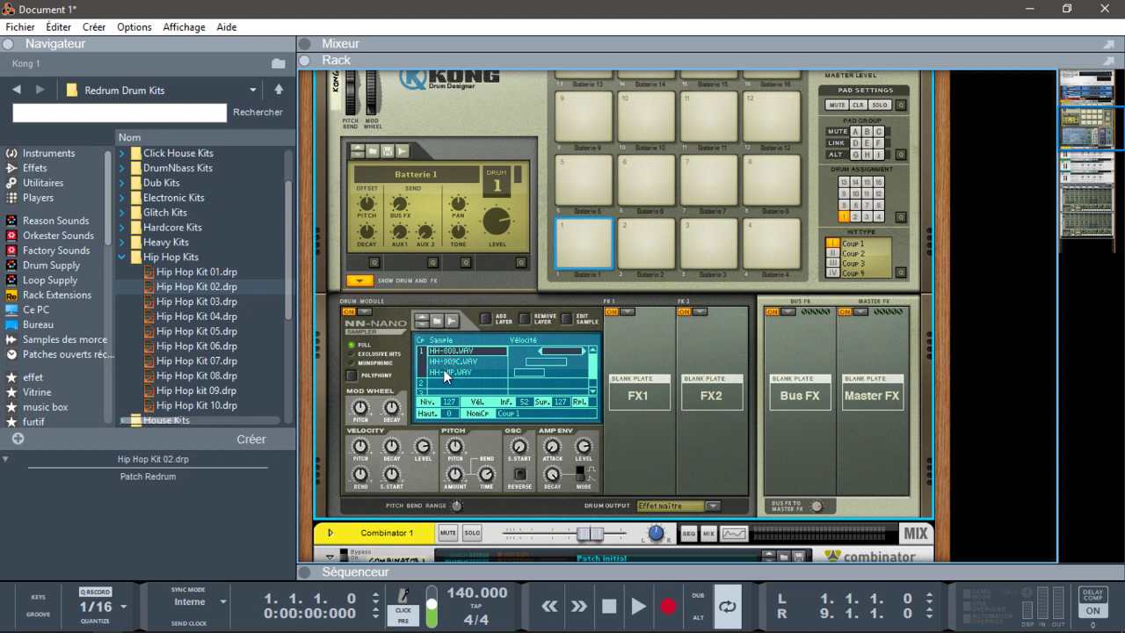
pyautogui.click(444, 362)
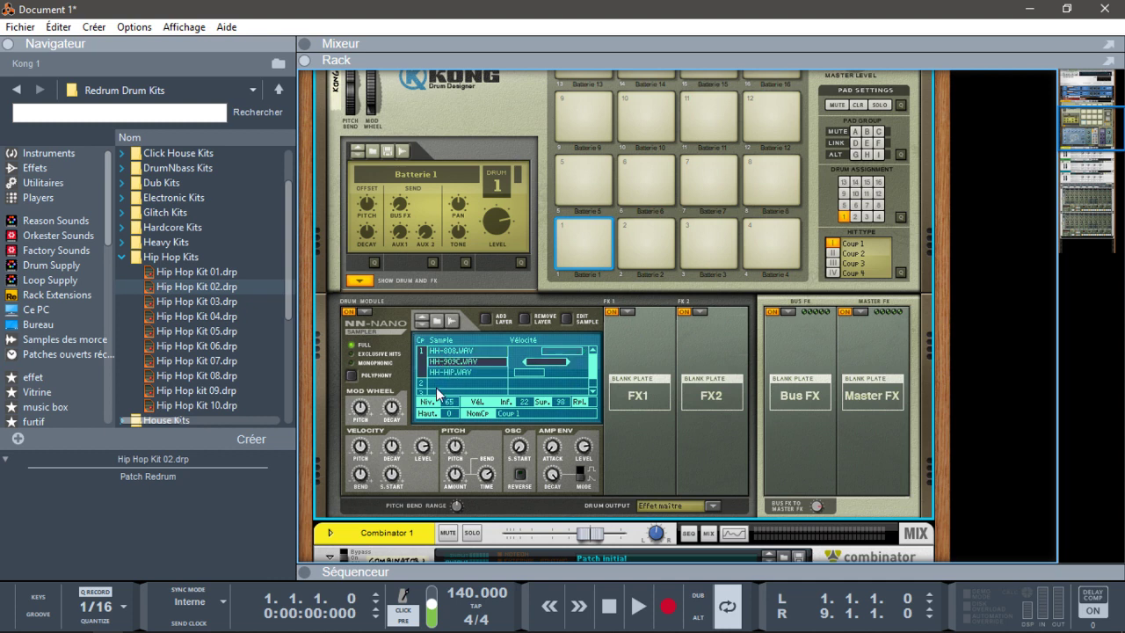
pyautogui.click(449, 372)
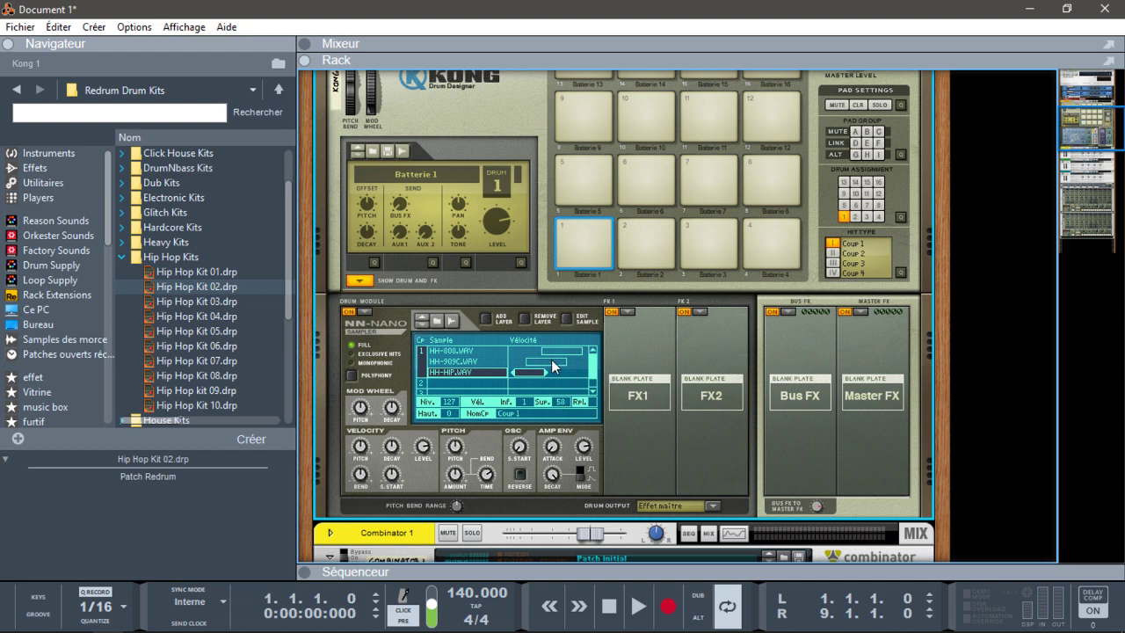
pyautogui.click(552, 359)
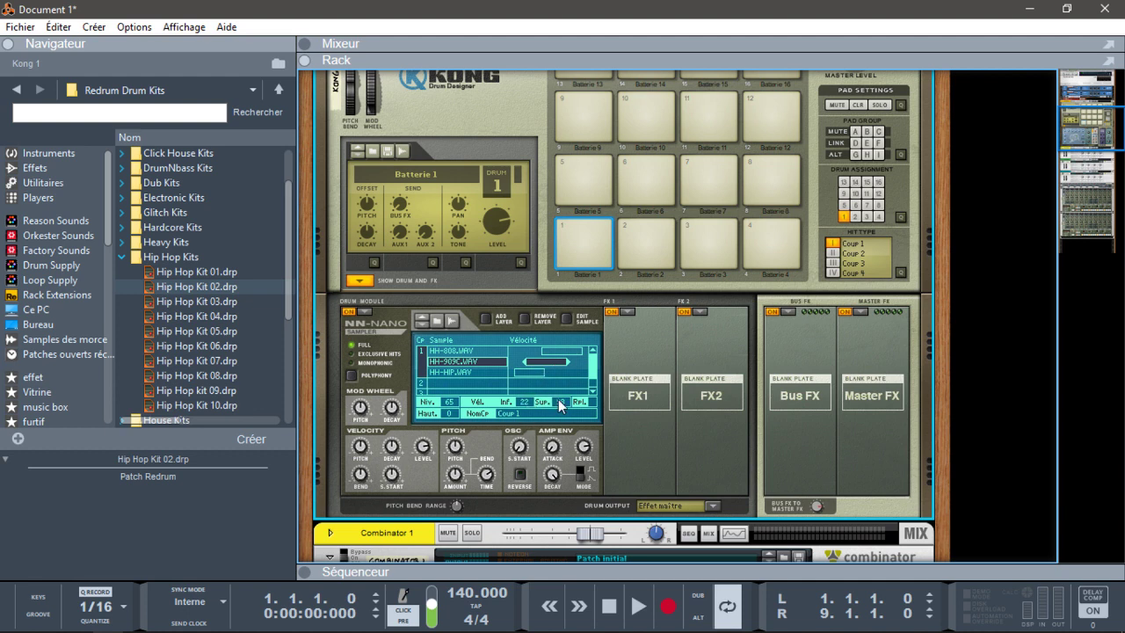
pyautogui.click(536, 351)
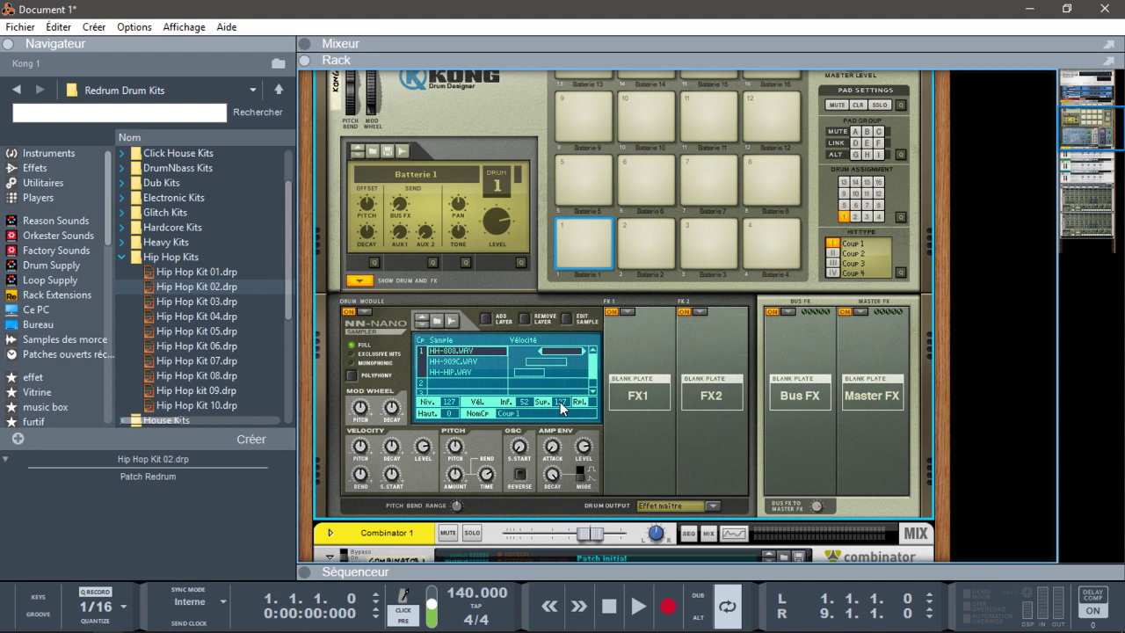
# - Display the sequencer with the Kong 1 track selected for playing, and select the HH-HIP.WAV layer in the NN-Nano
pyautogui.click(305, 571)
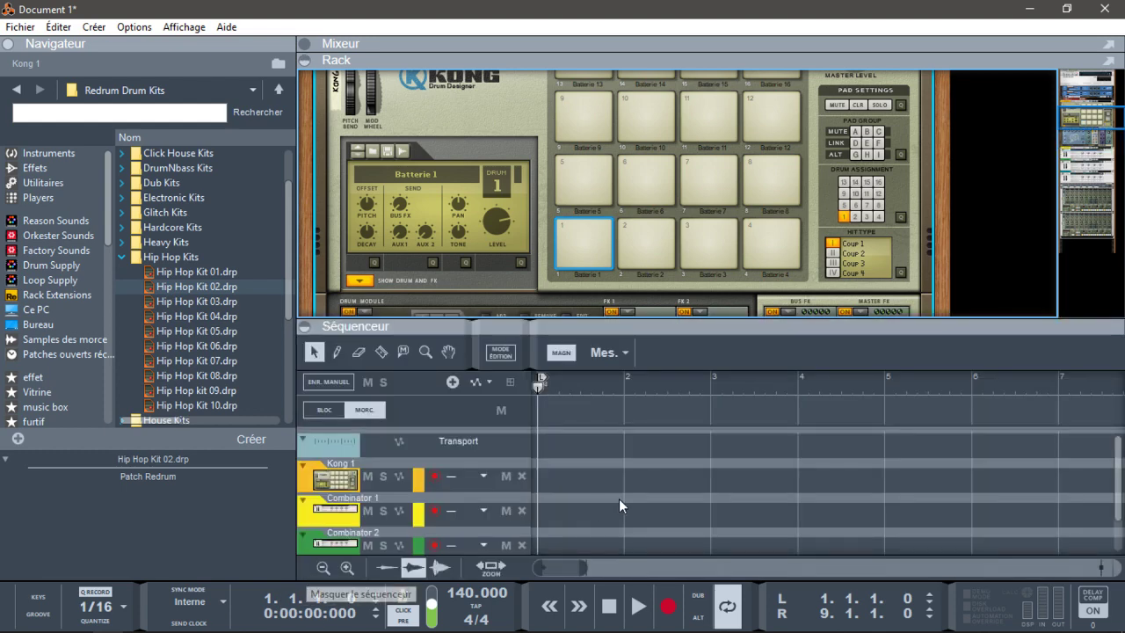
pyautogui.click(327, 478)
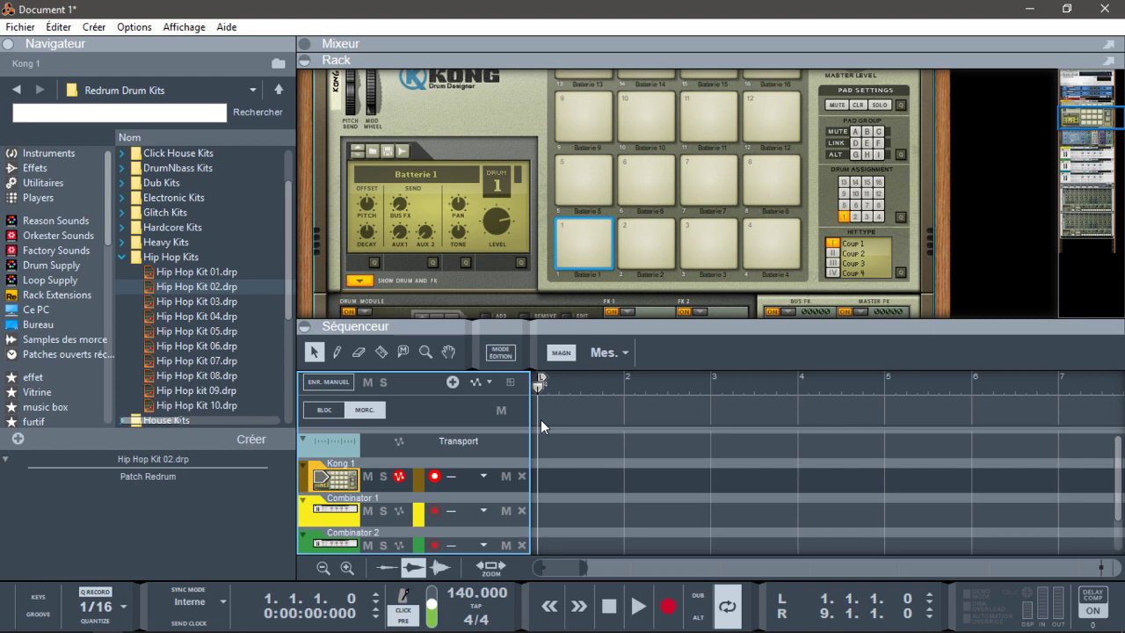
pyautogui.press('a')
pyautogui.moveTo(418, 325); pyautogui.dragTo(431, 463)
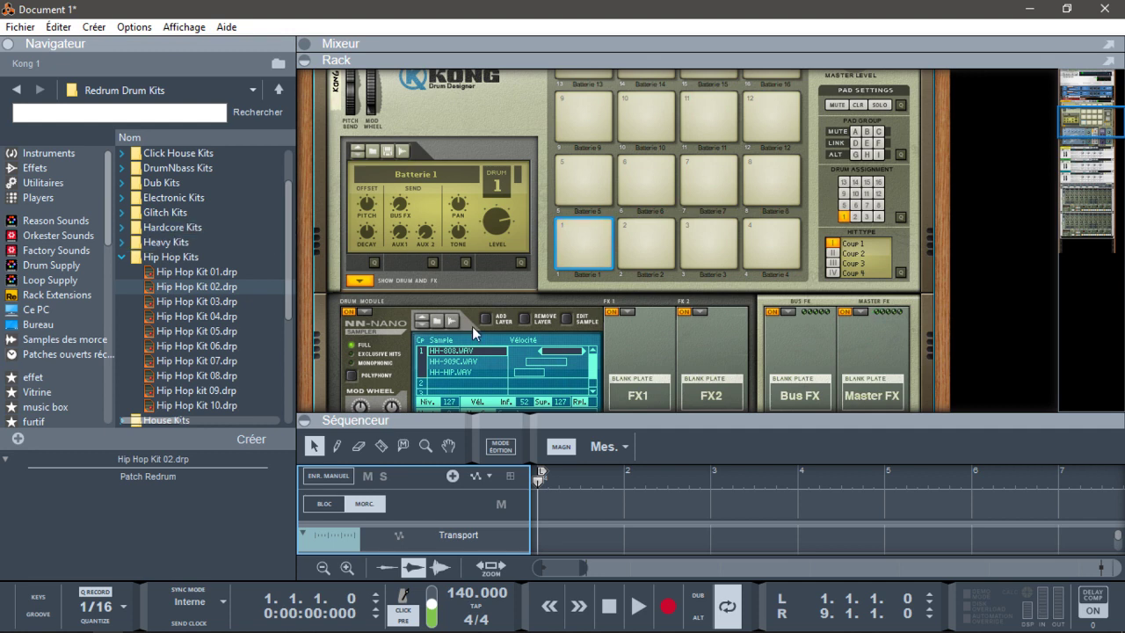
pyautogui.click(455, 374)
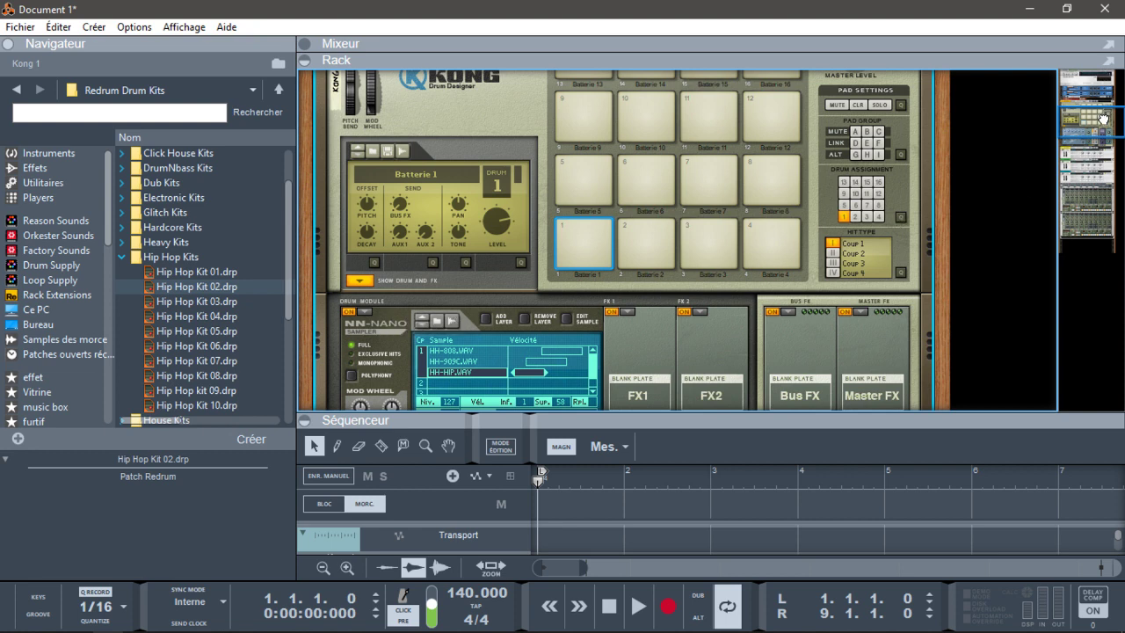
# - Show the devices of Combinator 1 and look over its line mixer, VD-PHAT and BM-DOPE instruments
pyautogui.moveTo(1105, 117); pyautogui.dragTo(1102, 132)
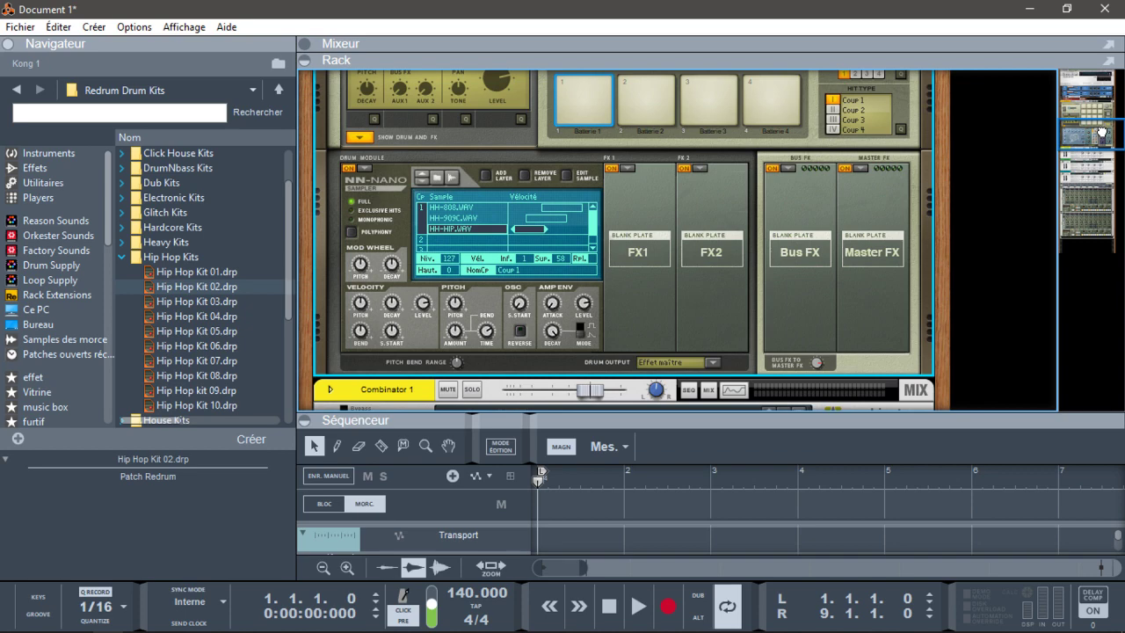
pyautogui.moveTo(1102, 132); pyautogui.dragTo(1105, 158)
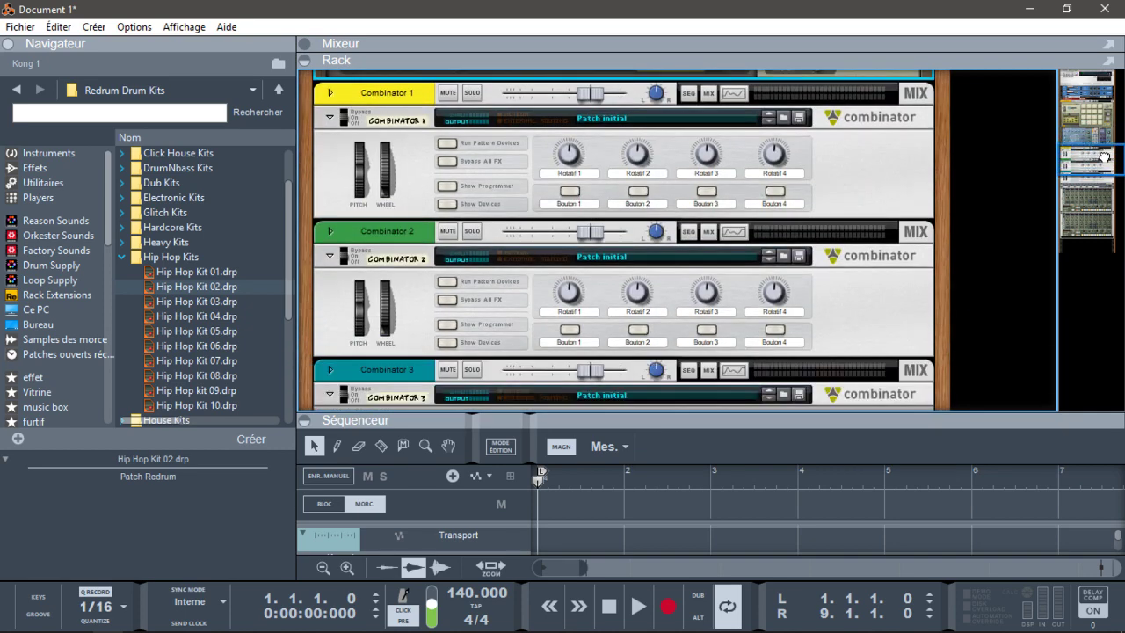
pyautogui.click(449, 205)
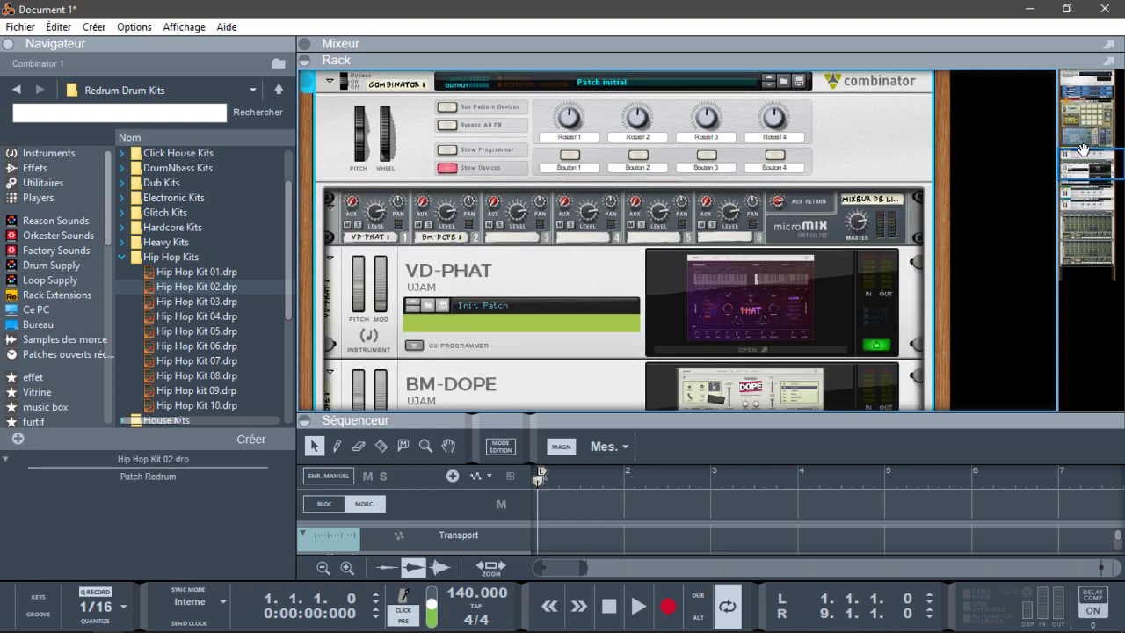
pyautogui.moveTo(1084, 158); pyautogui.dragTo(1086, 166)
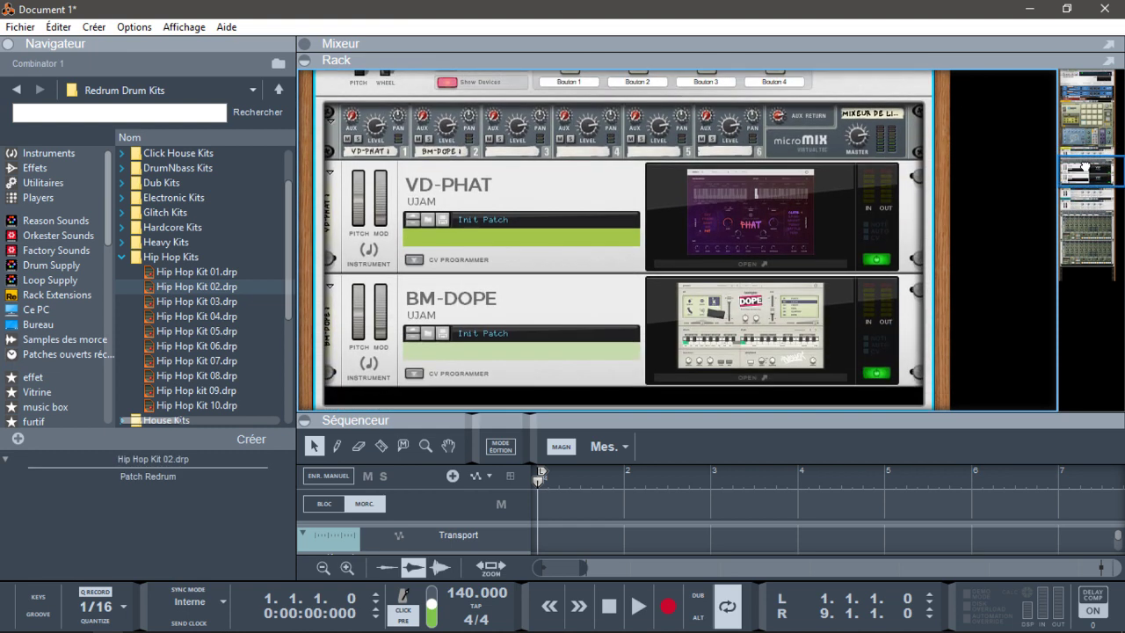
pyautogui.moveTo(1085, 165)
pyautogui.mouseDown()
pyautogui.moveTo(1084, 142)
pyautogui.moveTo(1088, 154)
pyautogui.mouseUp()
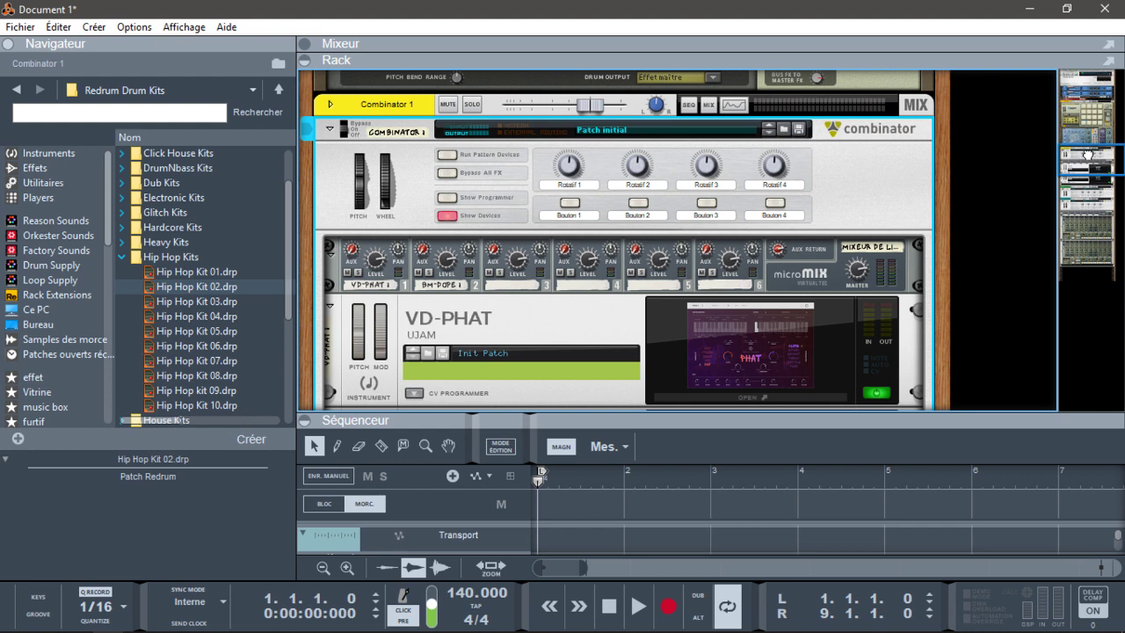
pyautogui.moveTo(1087, 155); pyautogui.dragTo(1087, 167)
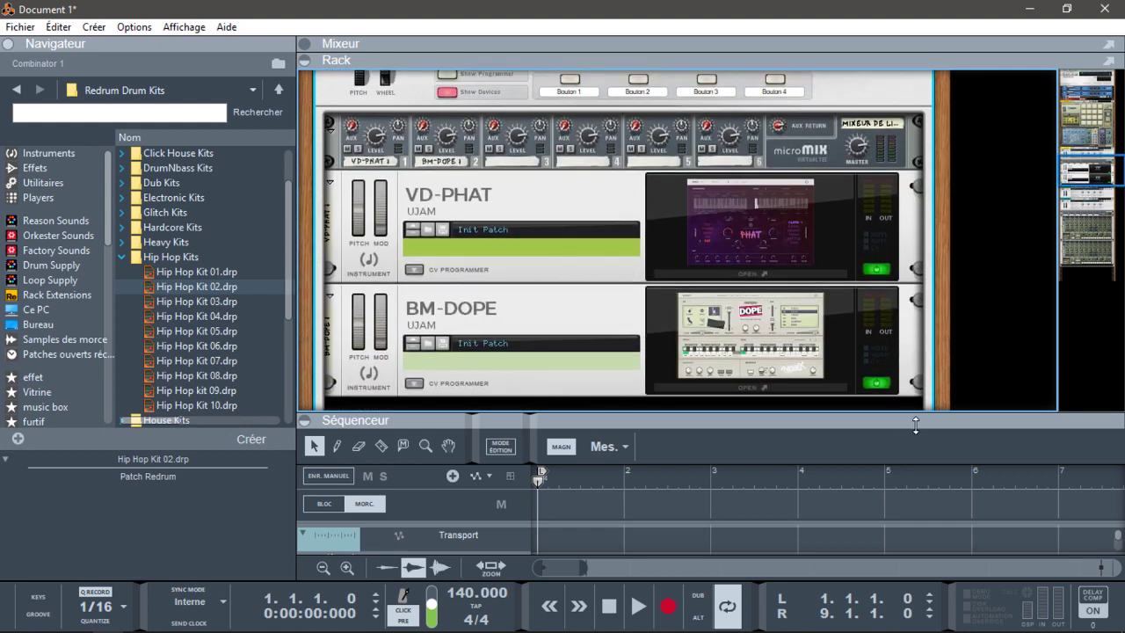
# - Enlarge the sequencer area and select the Combinator 1 track so it receives the played notes
pyautogui.moveTo(890, 415); pyautogui.dragTo(888, 356)
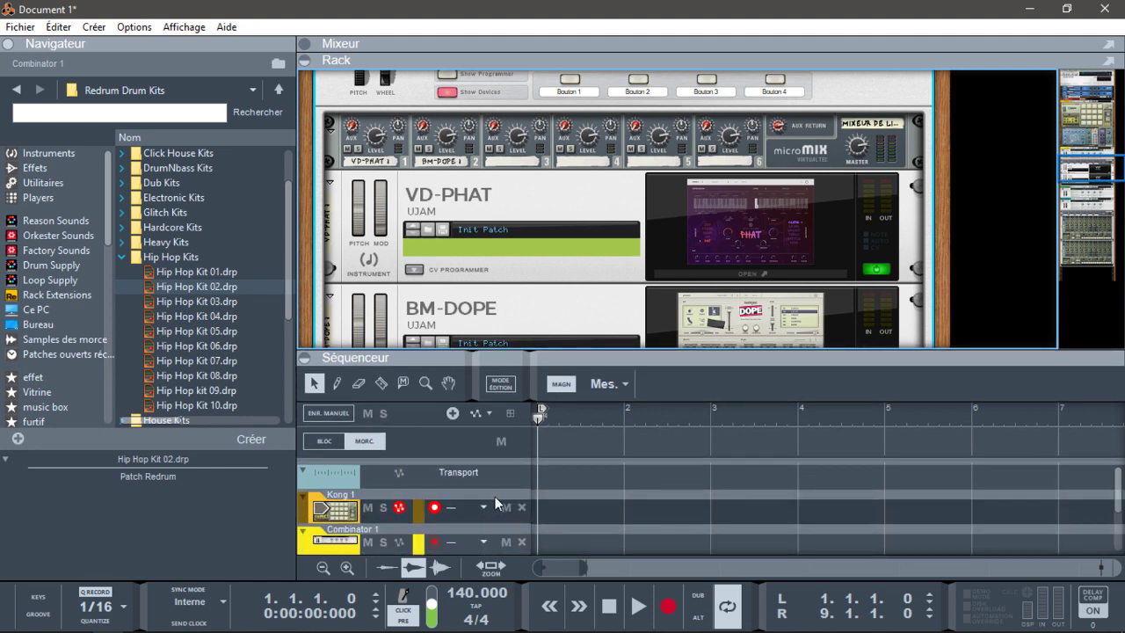
pyautogui.click(344, 548)
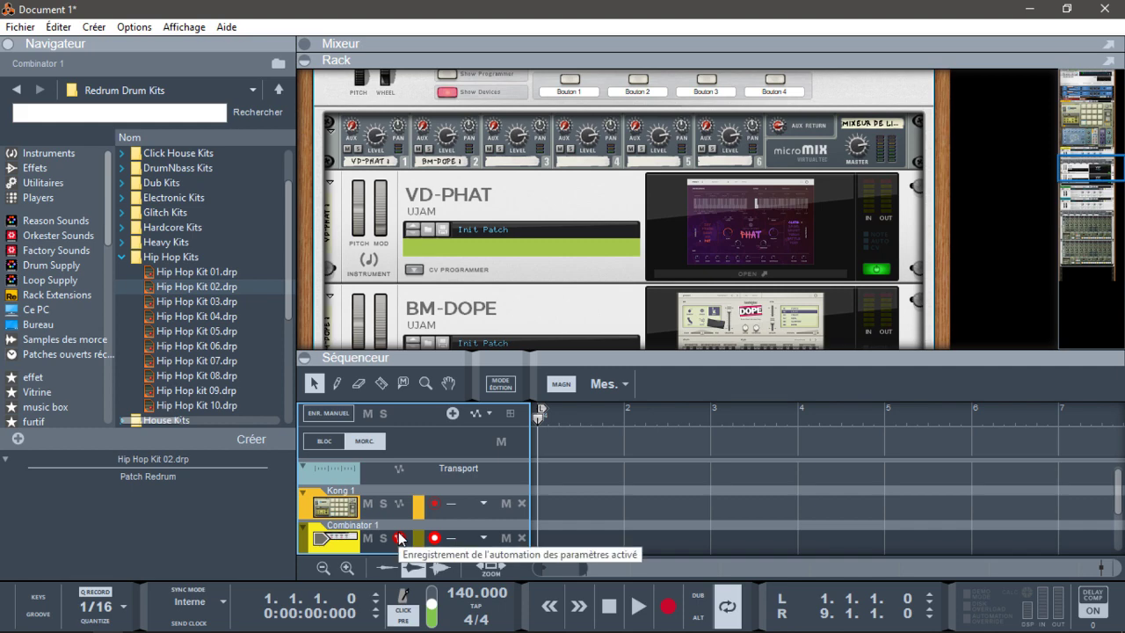
pyautogui.click(399, 538)
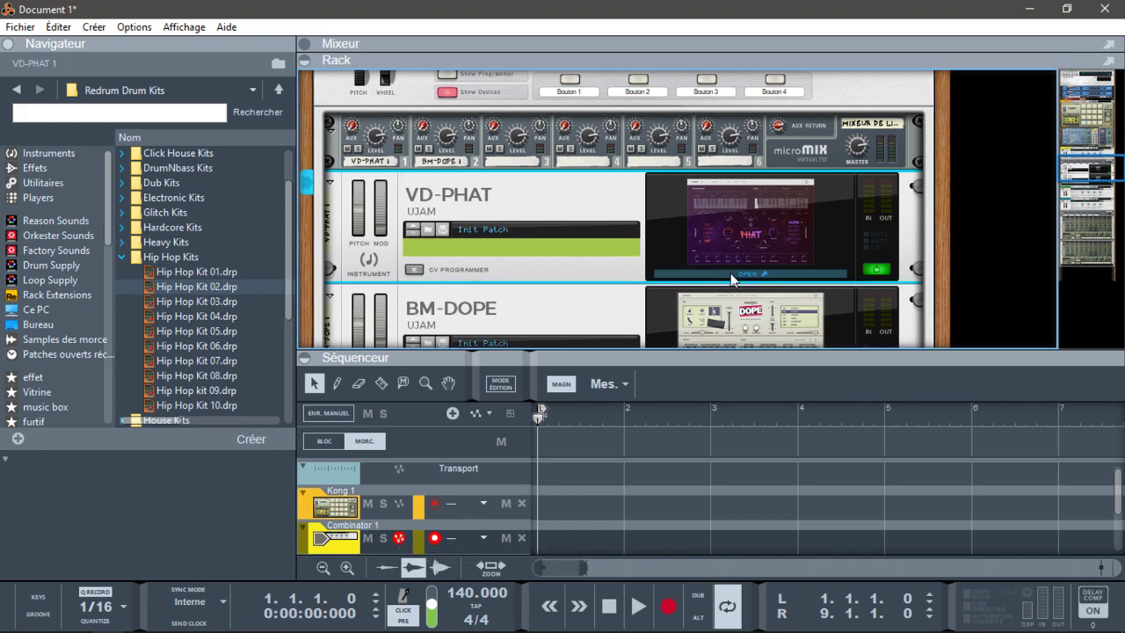
# - Open the VD-PHAT instrument window, examine its Busy Soul preset interface, and close it
pyautogui.click(731, 276)
pyautogui.click(58, 106)
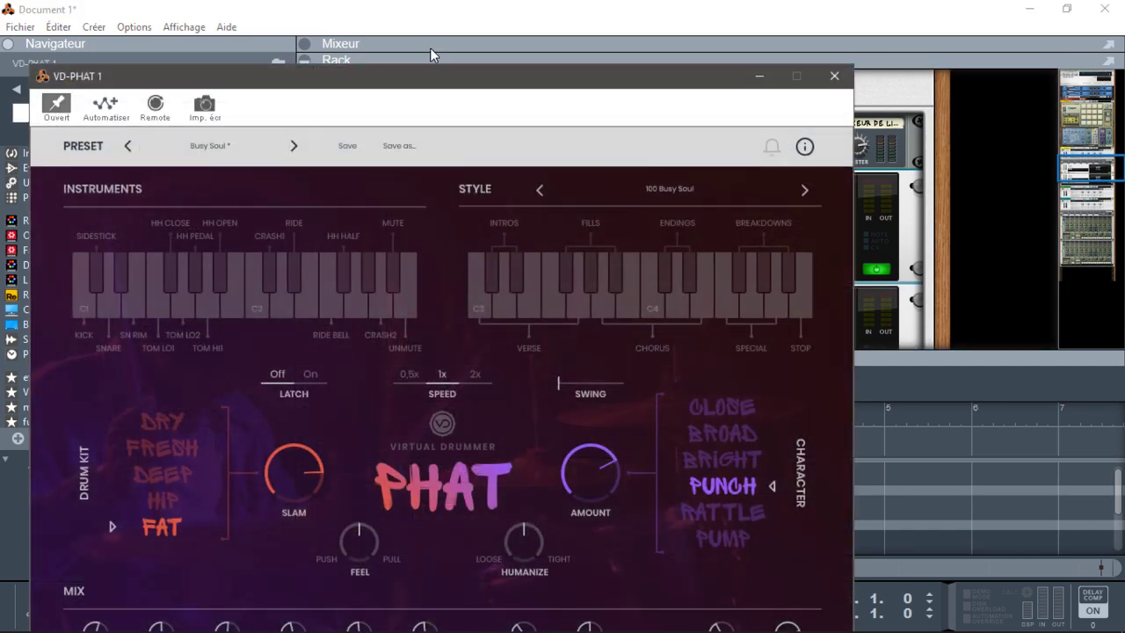
pyautogui.moveTo(453, 81); pyautogui.dragTo(554, 82)
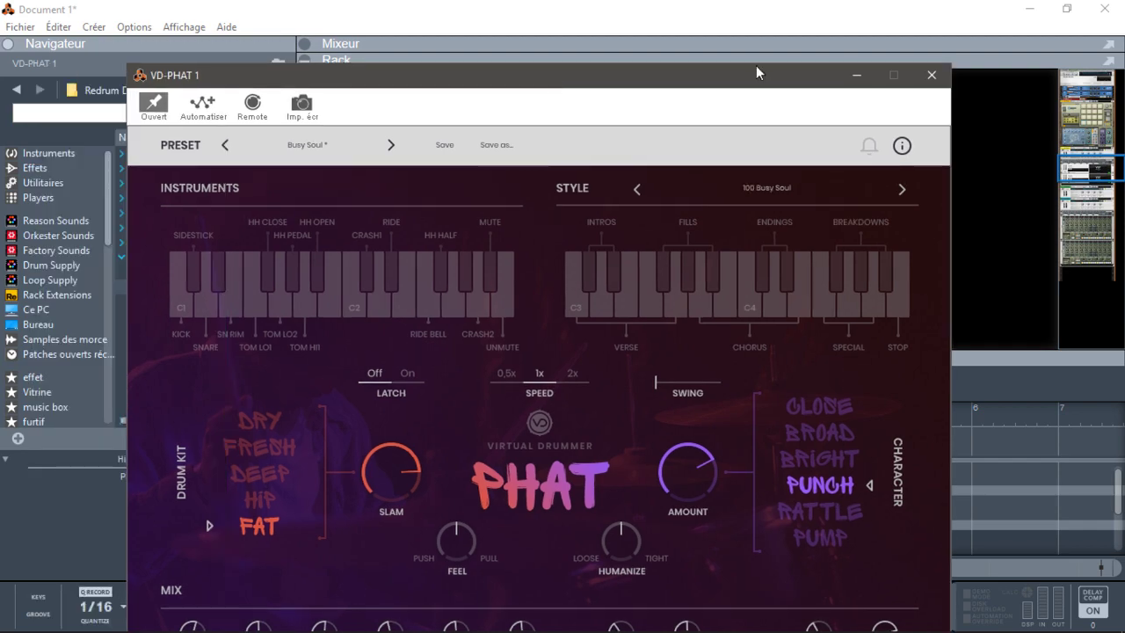
pyautogui.click(936, 75)
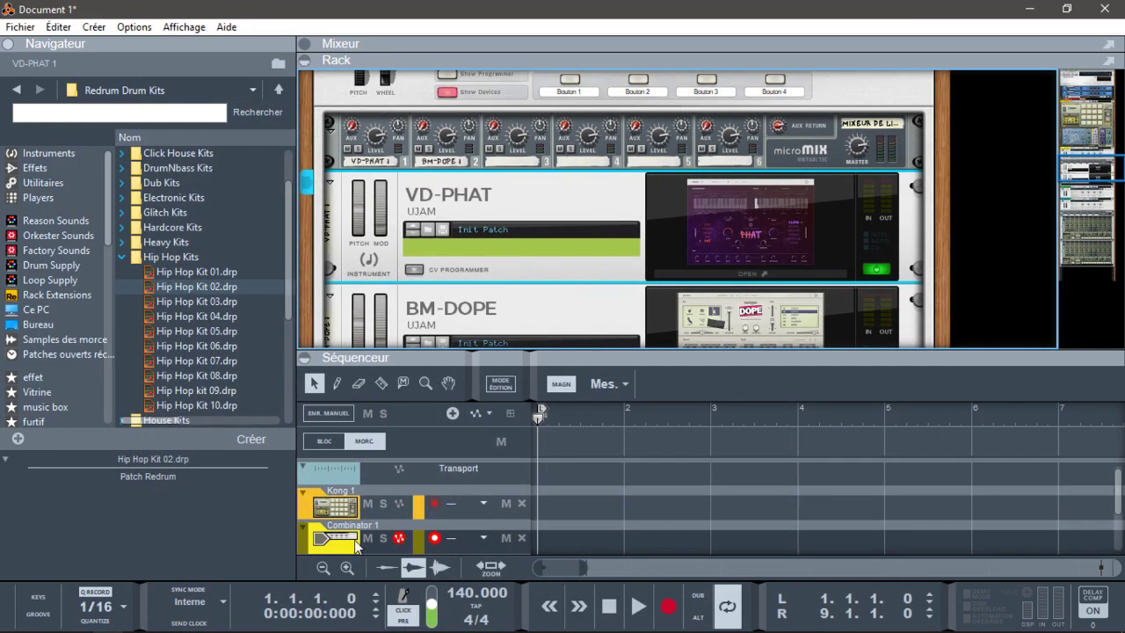
pyautogui.click(687, 272)
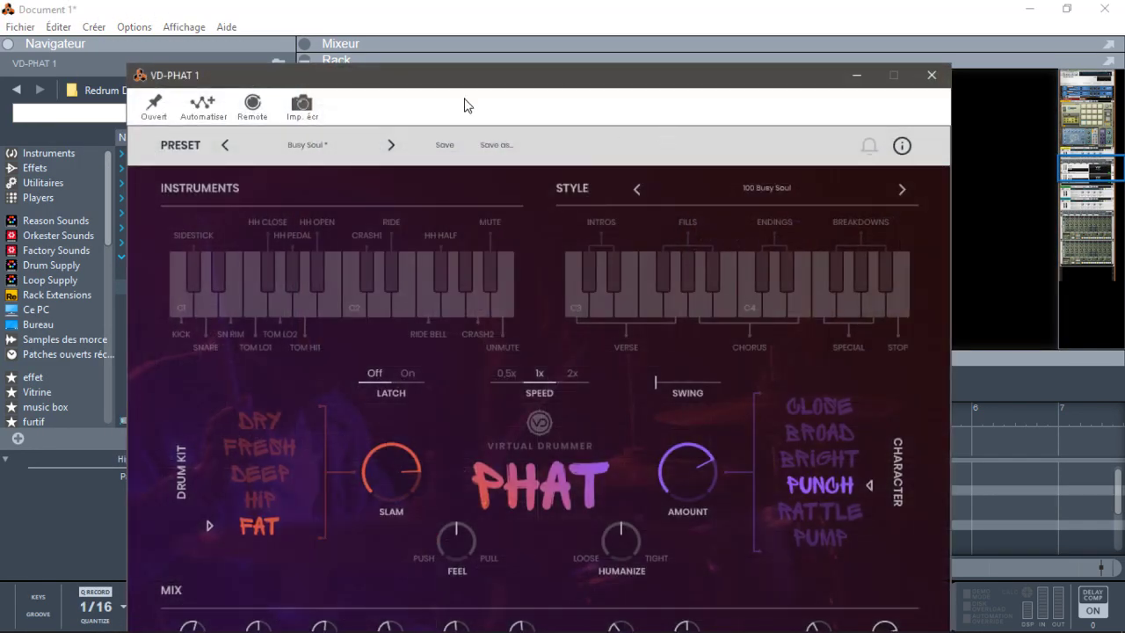
pyautogui.moveTo(439, 80); pyautogui.dragTo(374, 18)
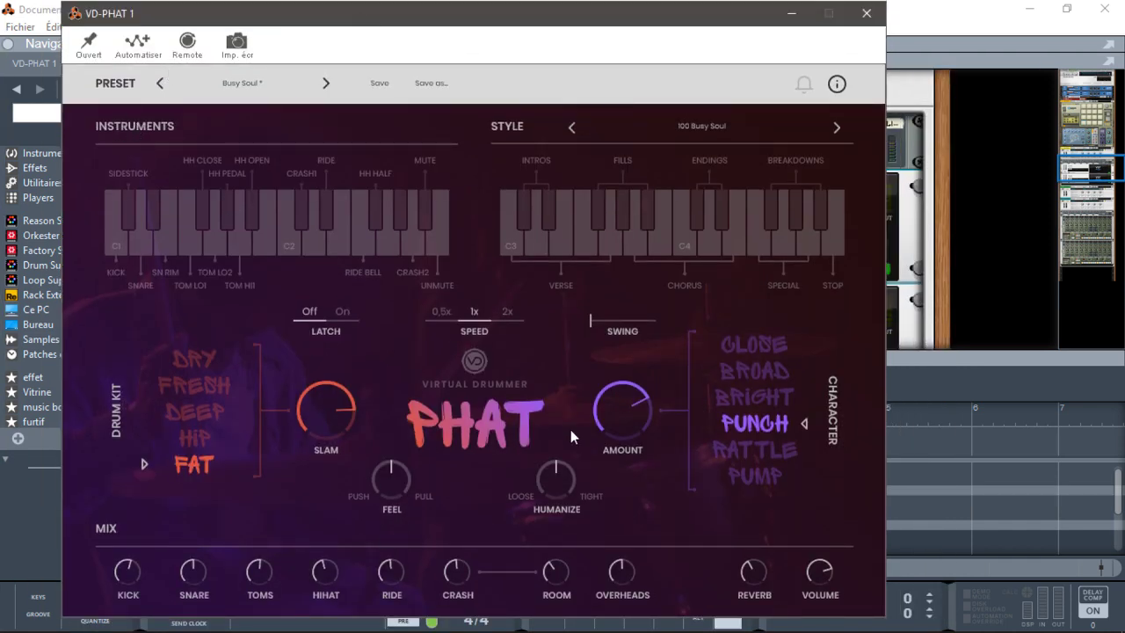
pyautogui.click(906, 340)
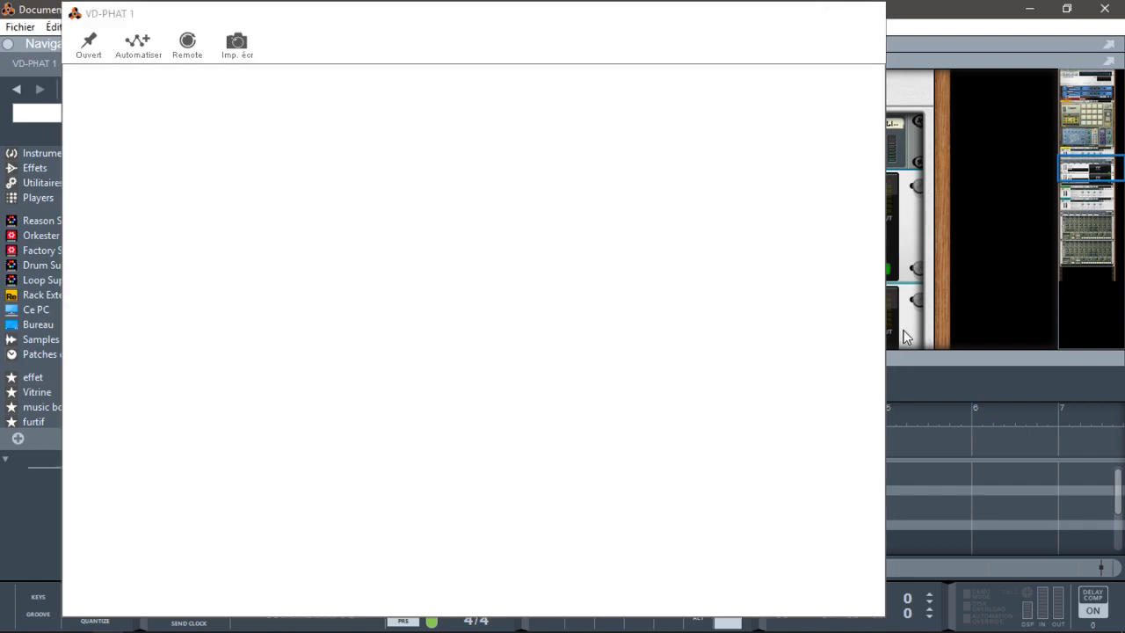
# - Open the BM-DOPE instrument window, examine its kit, mix and drum sections, and close it
pyautogui.click(761, 322)
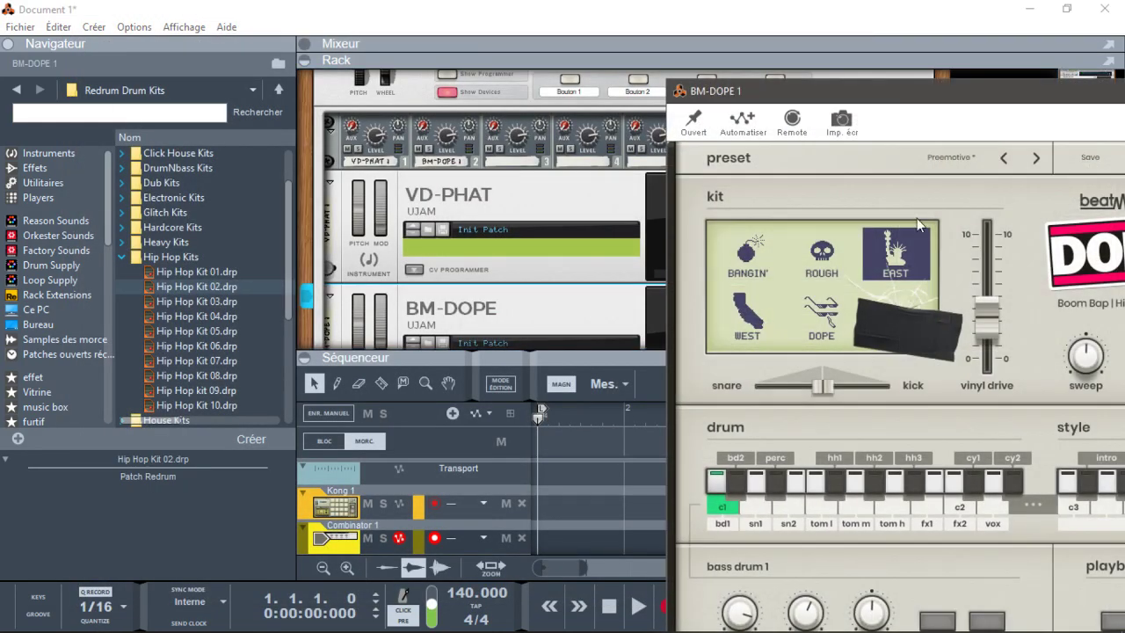
pyautogui.moveTo(926, 88); pyautogui.dragTo(410, 38)
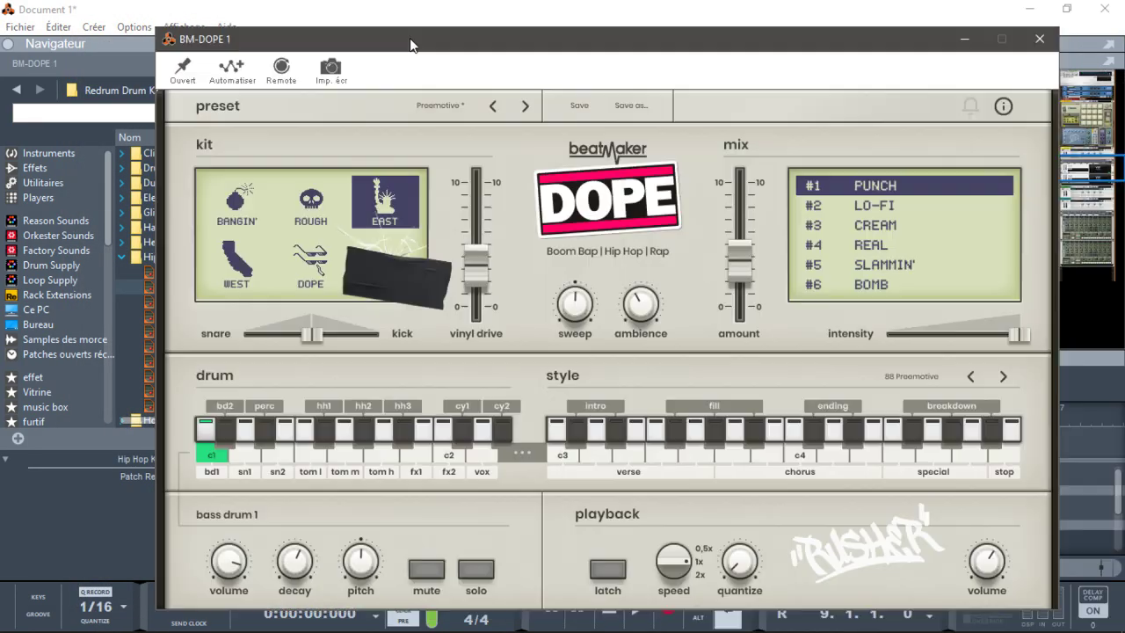
pyautogui.click(1040, 39)
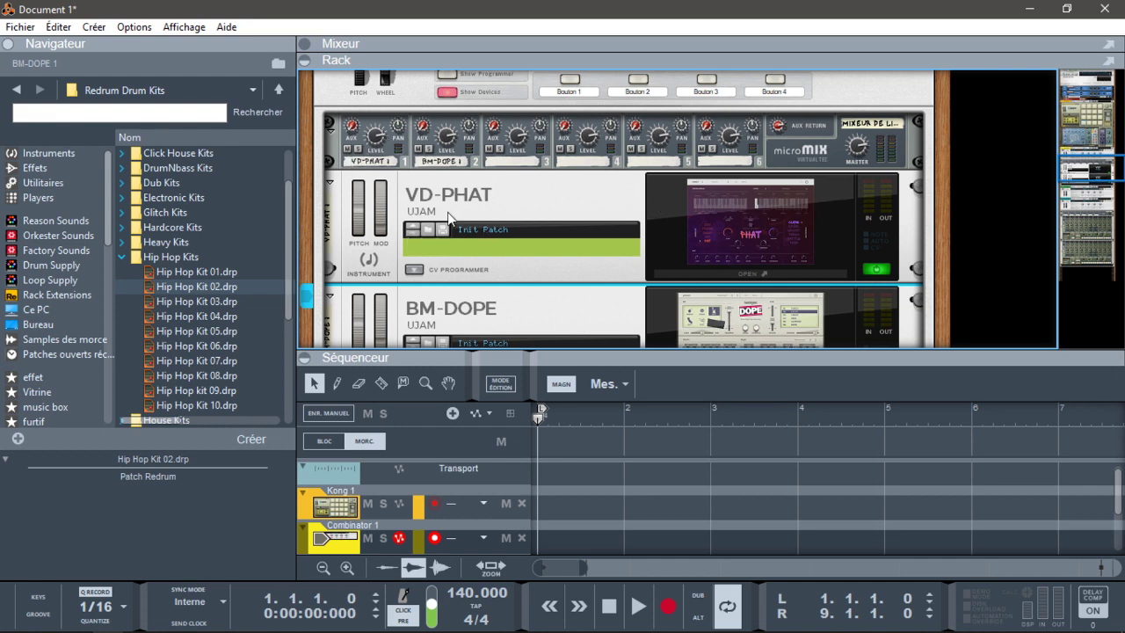
# - Audition VD-PHAT and BM-DOPE by soloing their line mixer channels separately and together, and adjust the BM-DOPE channel's level
pyautogui.click(359, 151)
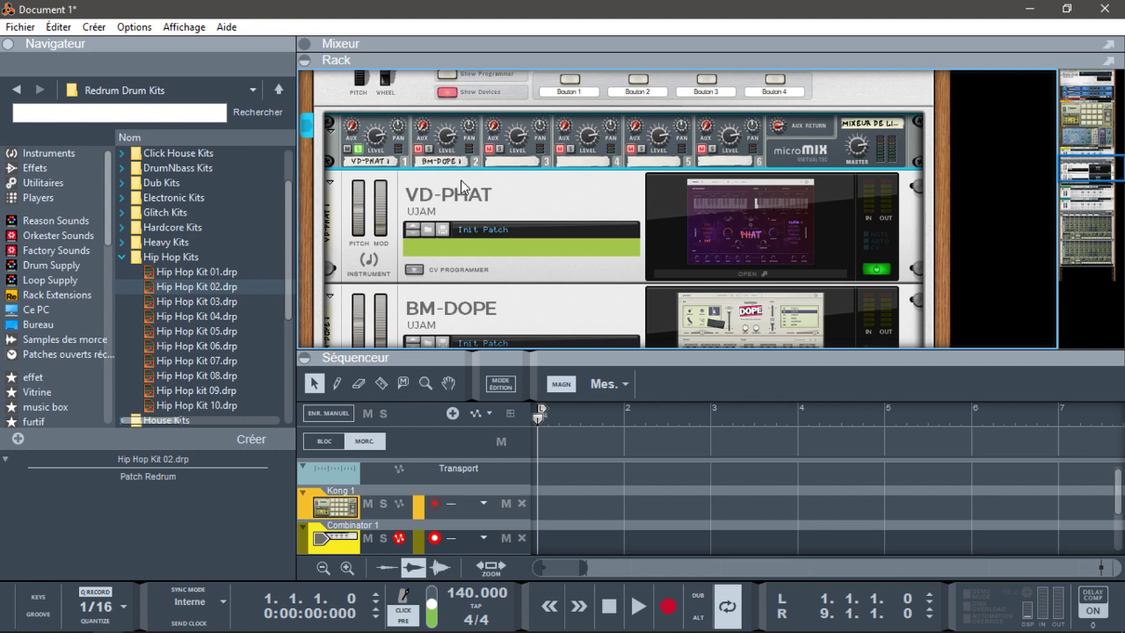
pyautogui.click(428, 149)
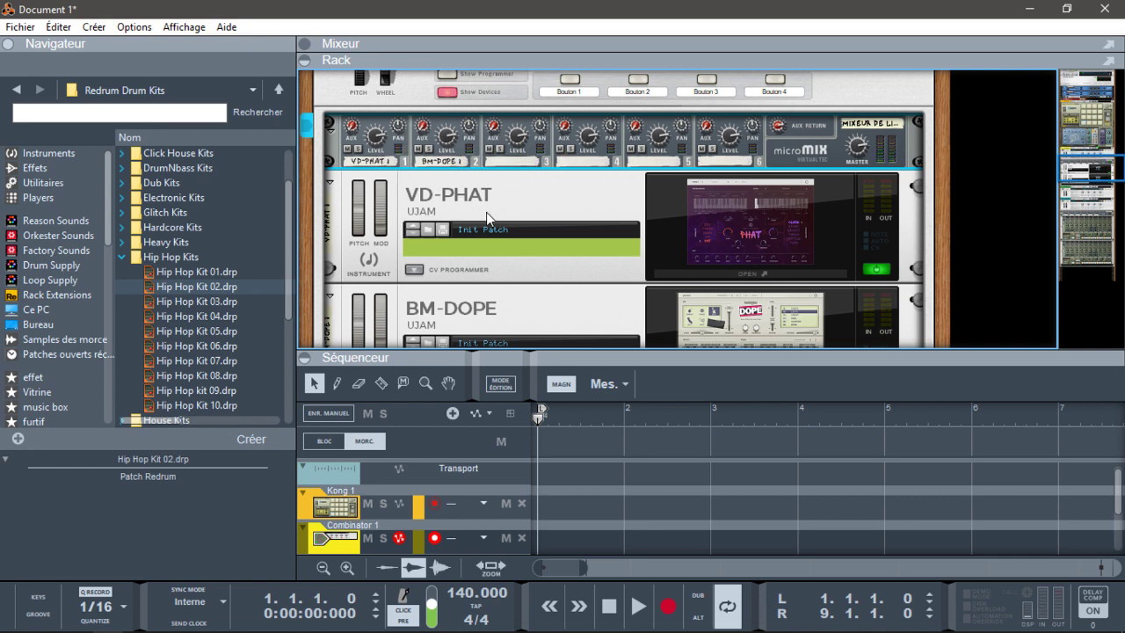
pyautogui.click(358, 149)
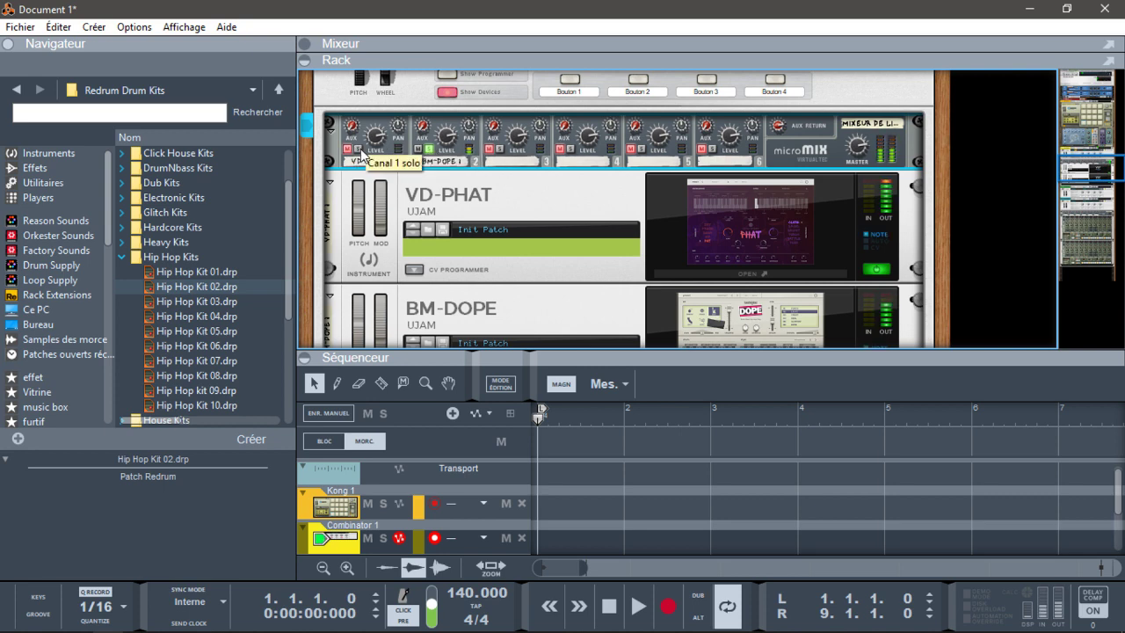
pyautogui.click(361, 149)
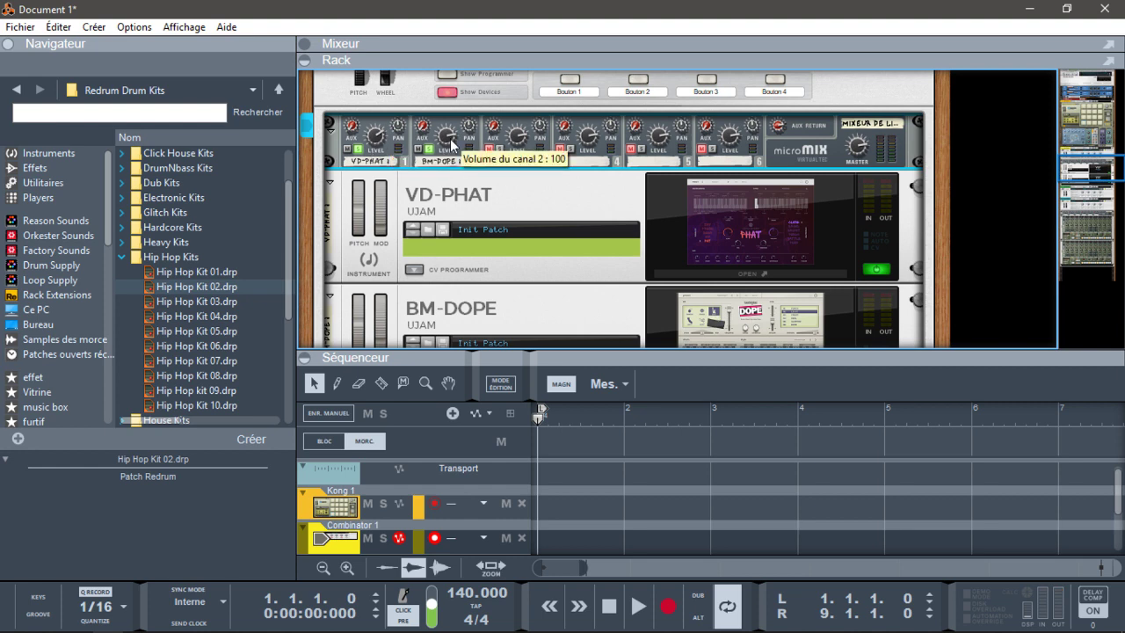
pyautogui.moveTo(446, 146); pyautogui.dragTo(442, 121)
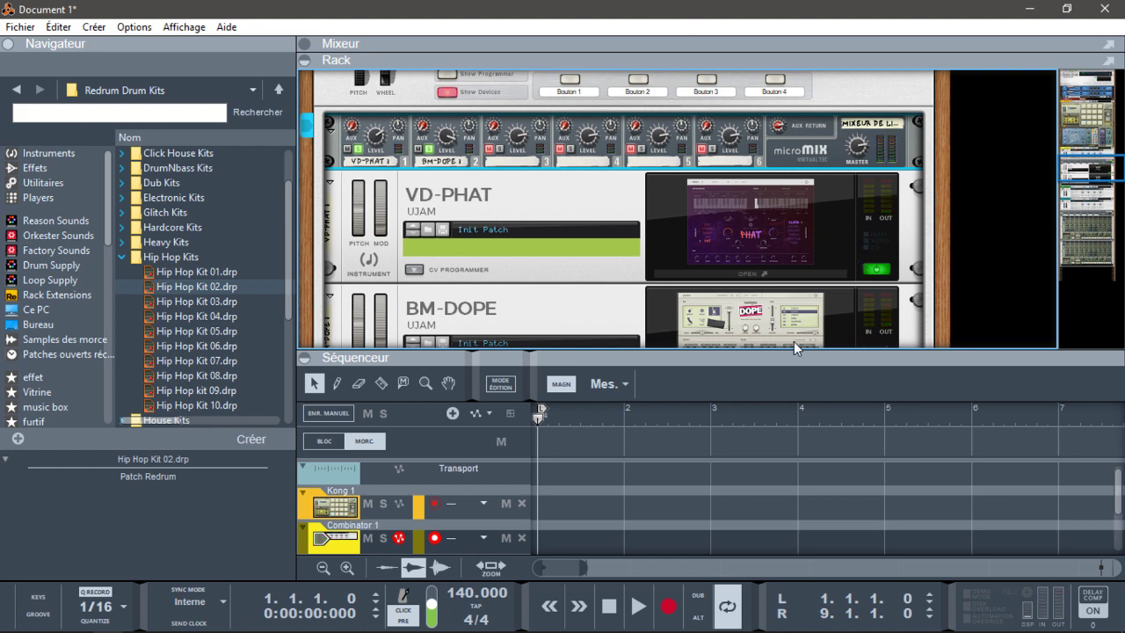
# - Show Combinator 1's programmer and select VD-PHAT 1 in the key mapping list
pyautogui.moveTo(1066, 171)
pyautogui.mouseDown()
pyautogui.moveTo(1064, 194)
pyautogui.moveTo(1054, 174)
pyautogui.mouseUp()
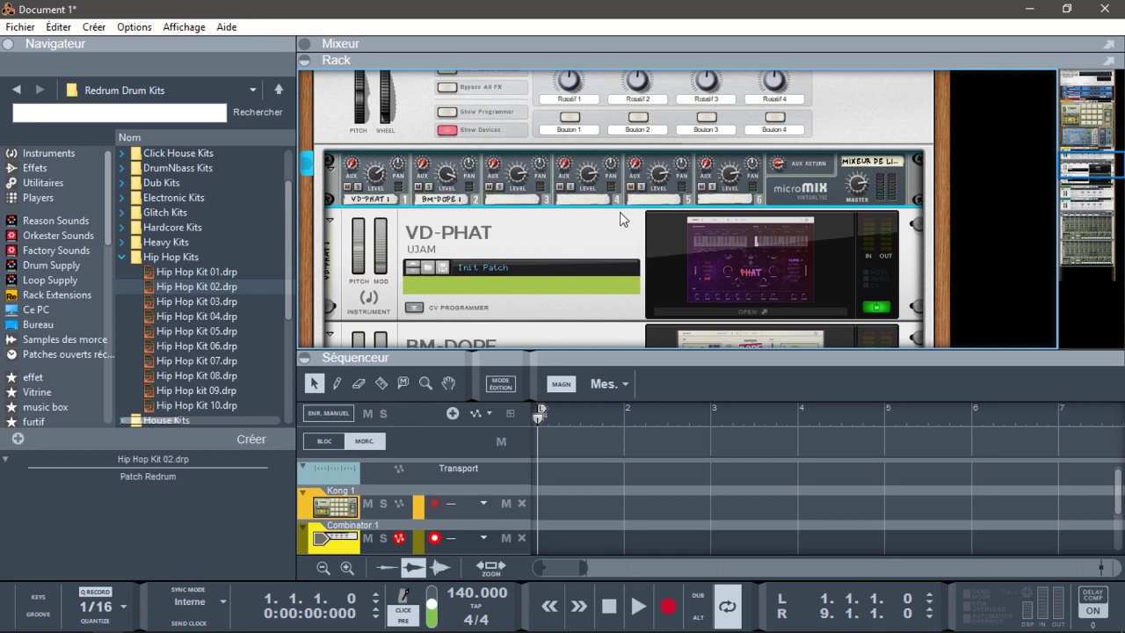
pyautogui.click(451, 112)
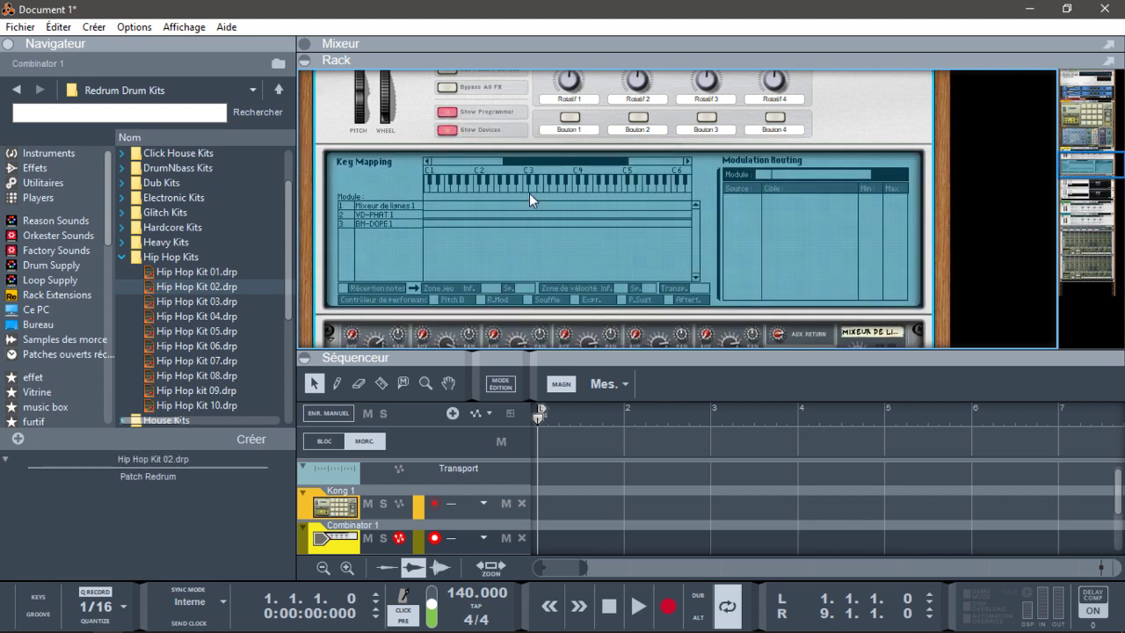
pyautogui.click(478, 213)
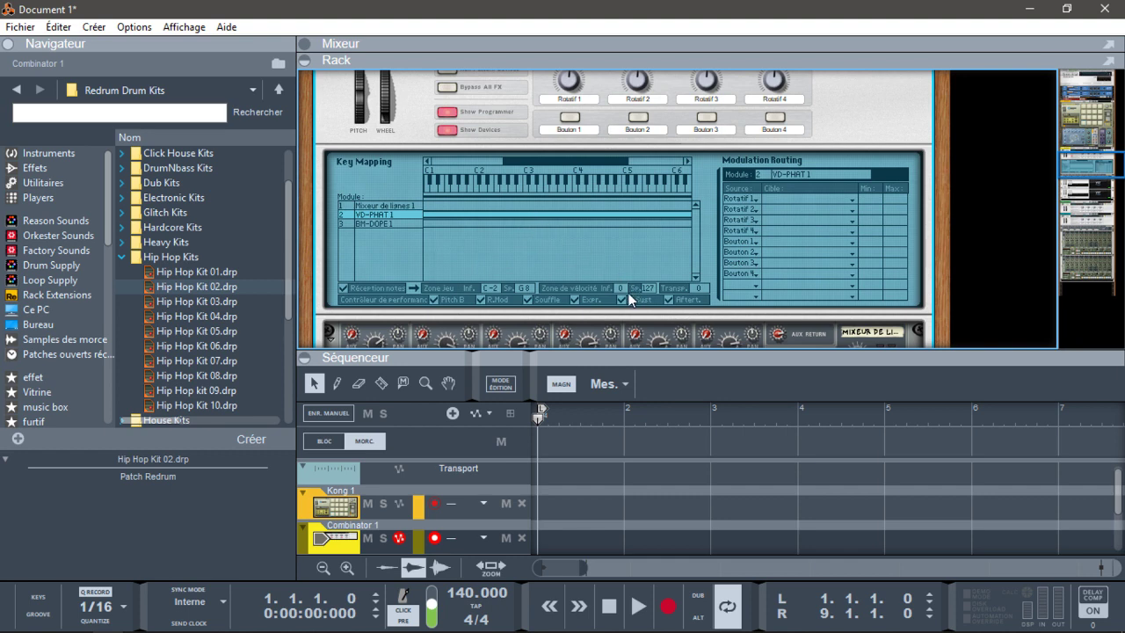
# - Set VD-PHAT 1's upper velocity limit to 76 and raise BM-DOPE 1's lower velocity limit in Combinator 1's key mapping
pyautogui.moveTo(653, 290); pyautogui.dragTo(653, 345)
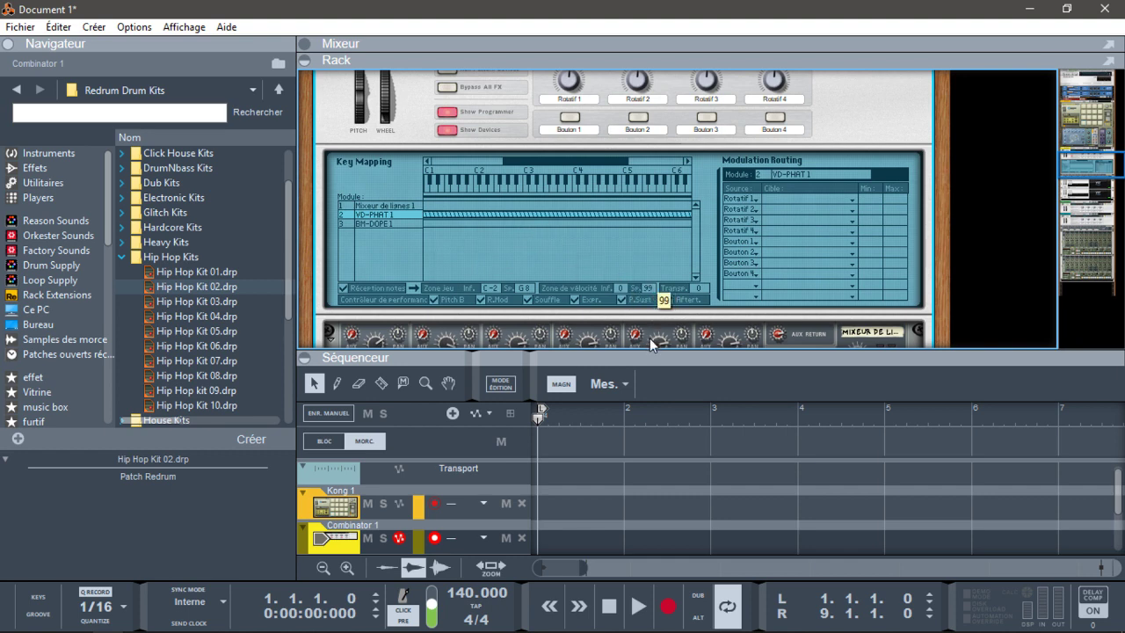
pyautogui.moveTo(656, 386); pyautogui.dragTo(655, 382)
pyautogui.click(475, 224)
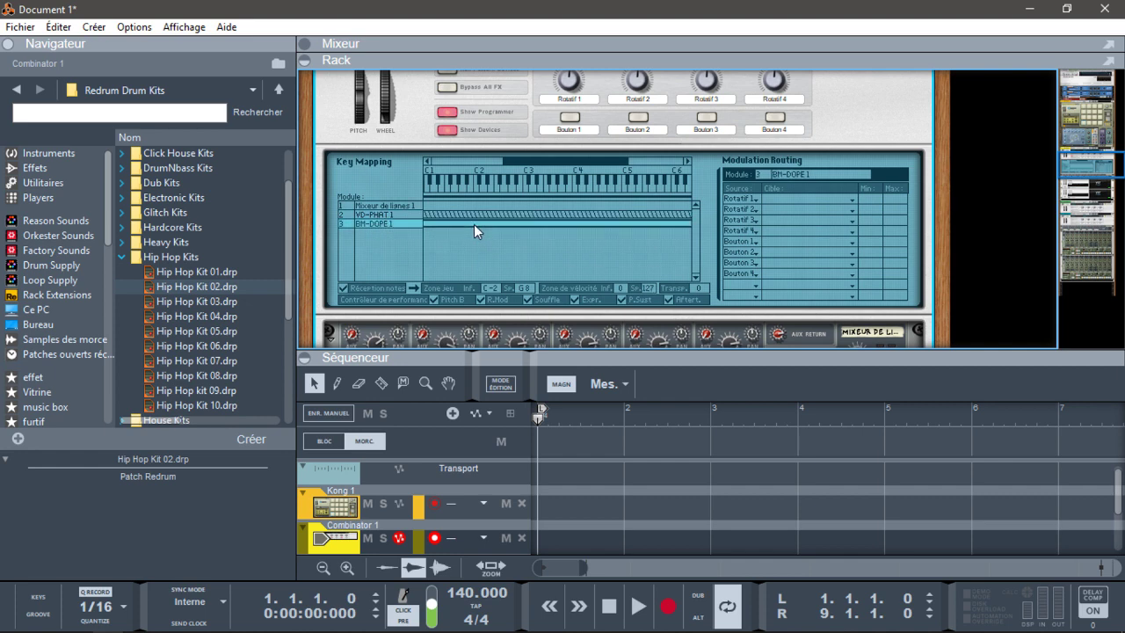
pyautogui.moveTo(619, 289); pyautogui.dragTo(625, 291)
pyautogui.moveTo(613, 233)
pyautogui.mouseDown()
pyautogui.moveTo(620, 168)
pyautogui.moveTo(623, 222)
pyautogui.mouseUp()
pyautogui.click(579, 213)
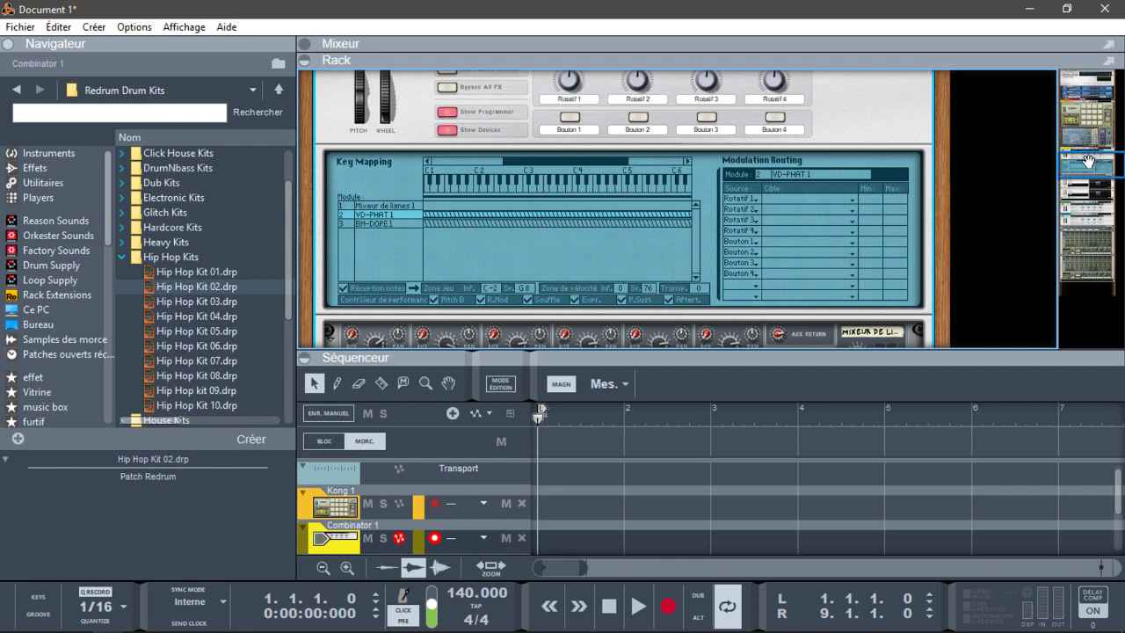
# - Select the Combinator 2 track, show its devices and unfold the Predator synth with the key- Dee X piano 02 patch
pyautogui.moveTo(1083, 164); pyautogui.dragTo(1088, 215)
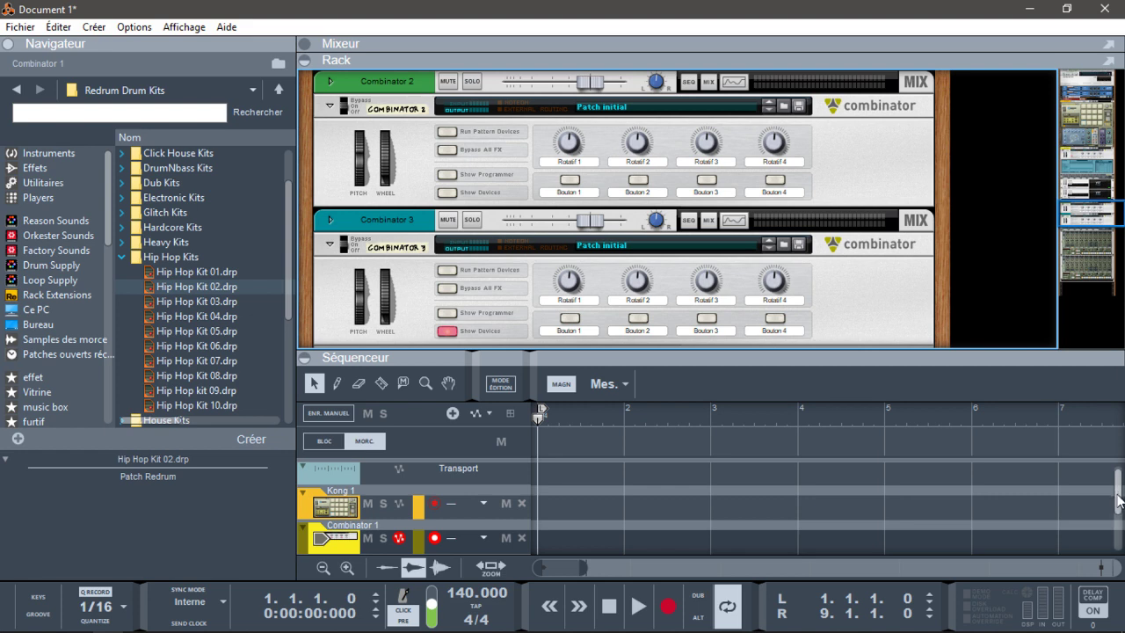
pyautogui.moveTo(1118, 501); pyautogui.dragTo(1118, 532)
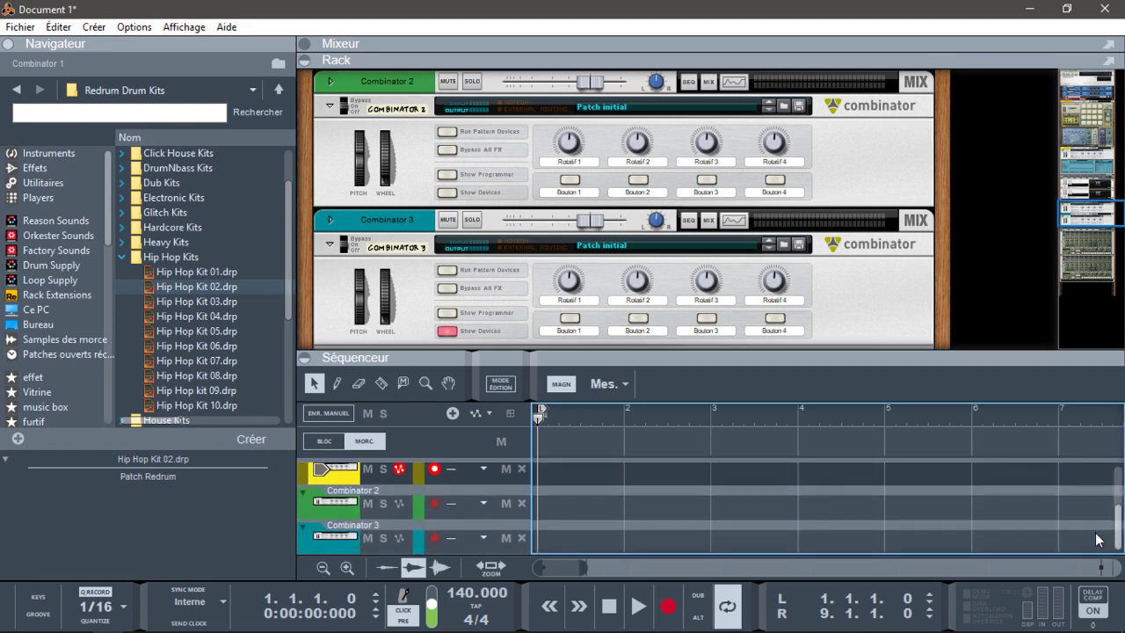
pyautogui.click(337, 511)
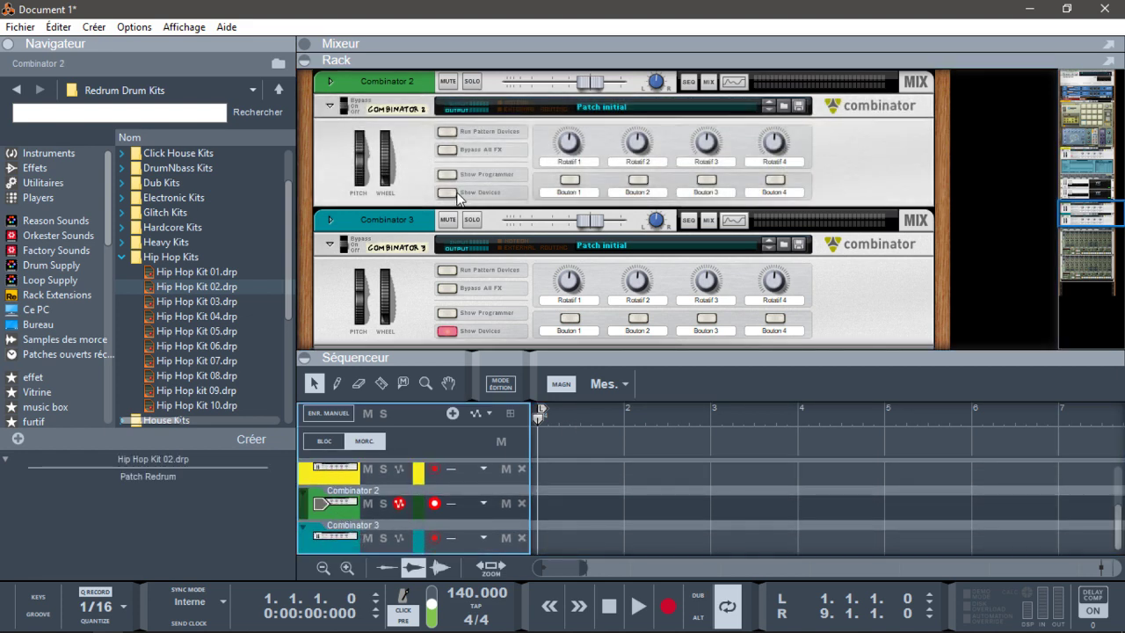
pyautogui.click(456, 195)
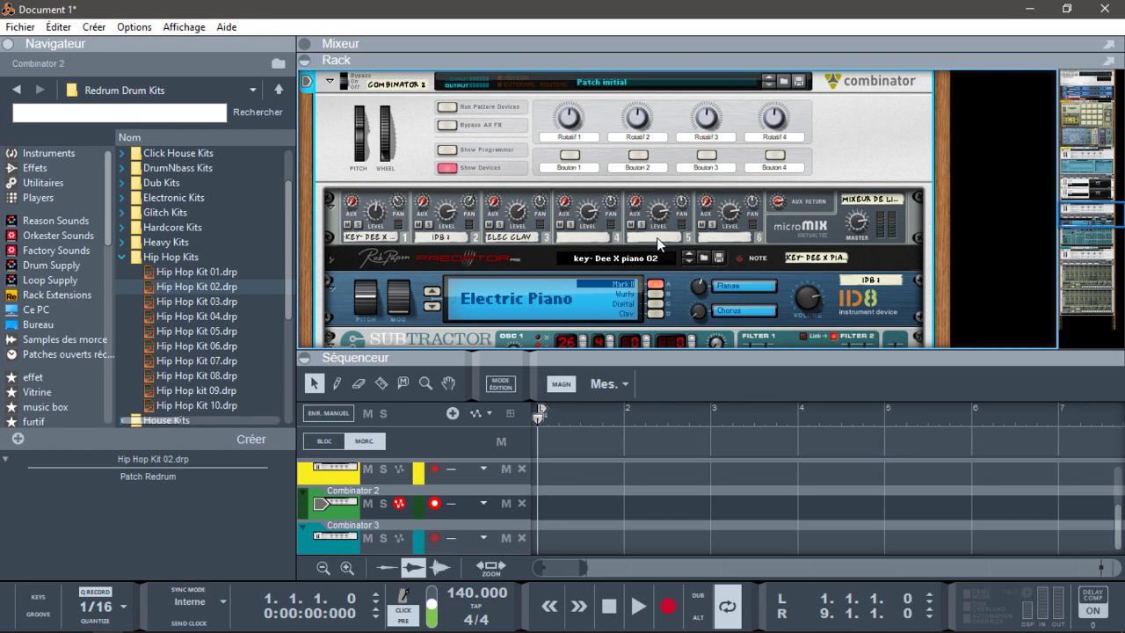
pyautogui.click(330, 260)
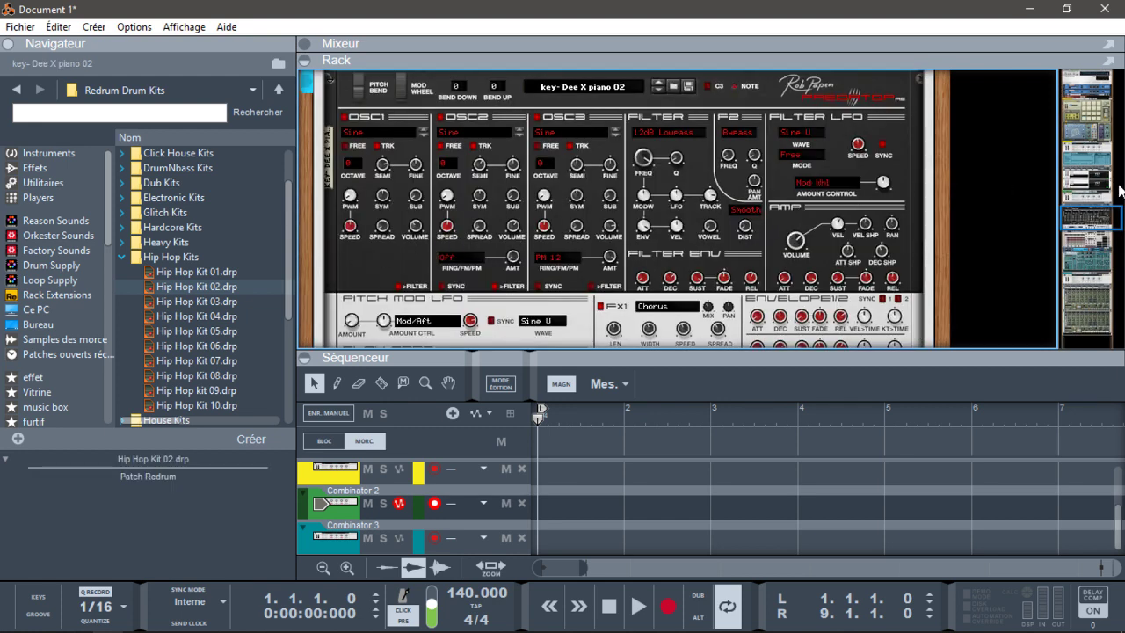
# - Examine Combinator 2's Predator, ID8 and Subtractor instruments and audition the Predator's line mixer channel in solo
pyautogui.moveTo(1093, 218); pyautogui.dragTo(1093, 254)
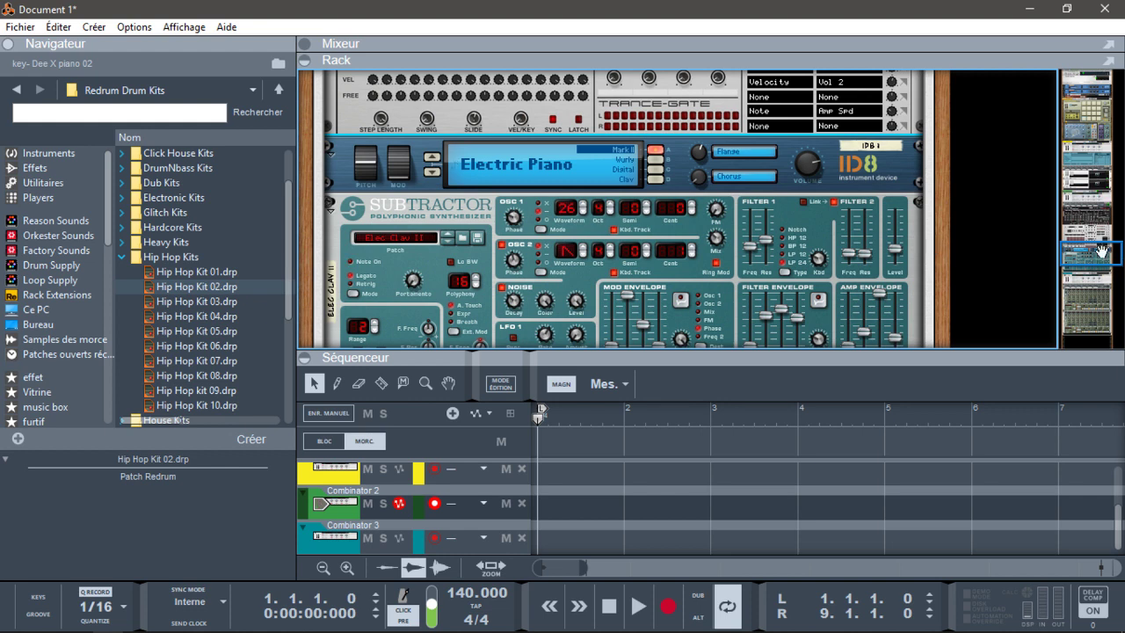
pyautogui.moveTo(1083, 250); pyautogui.dragTo(1035, 196)
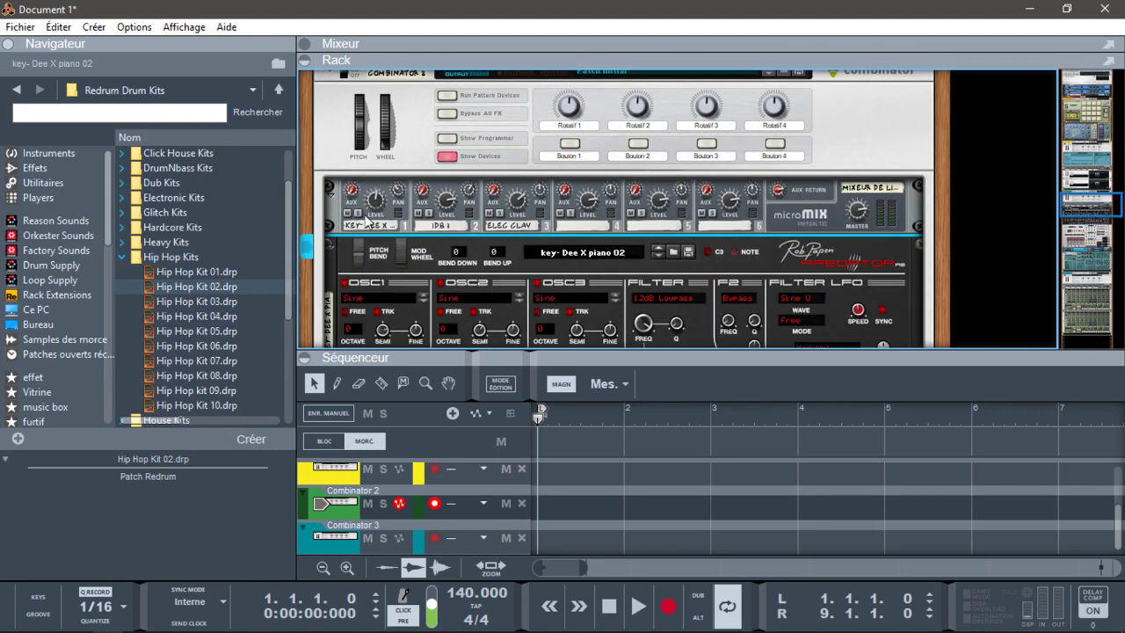
pyautogui.click(358, 215)
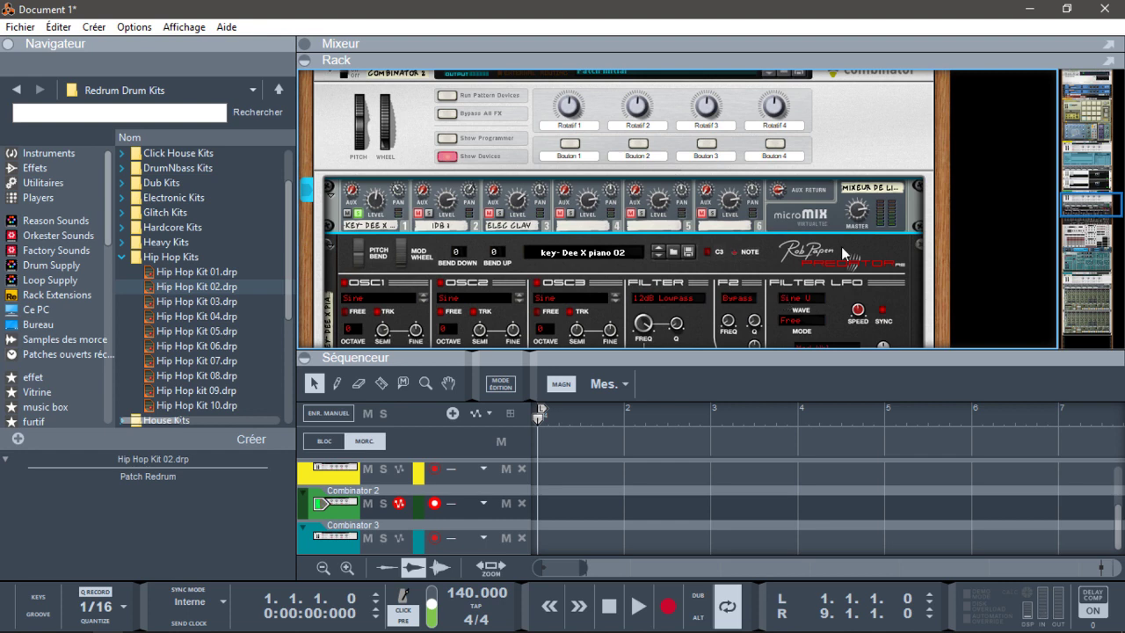
pyautogui.click(360, 215)
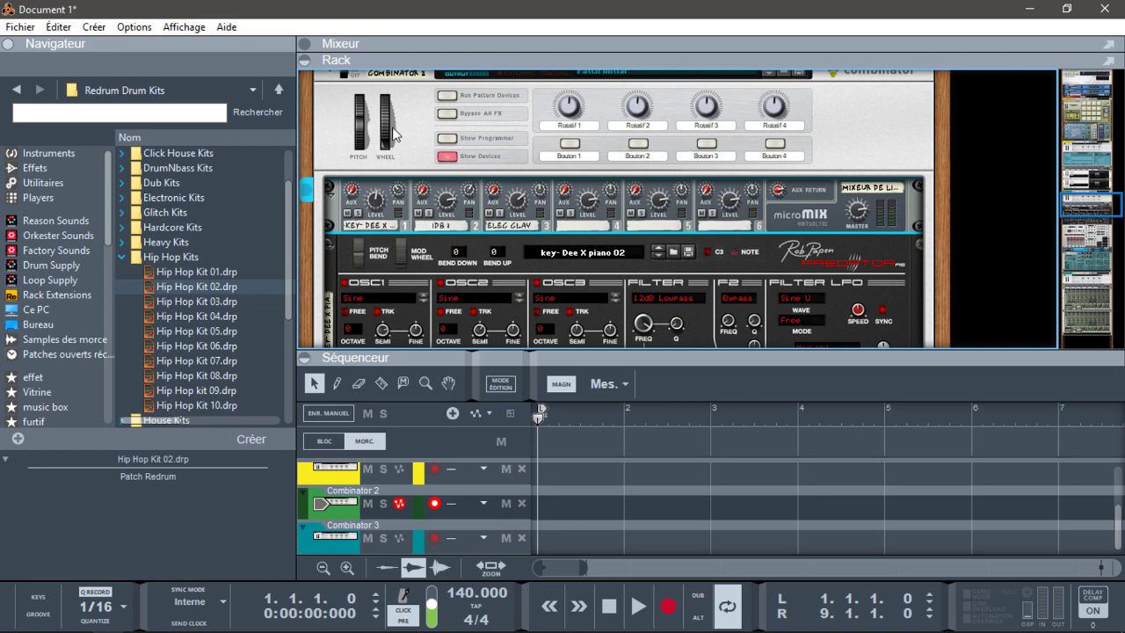
# - Show Combinator 2's programmer and move the lower key range limit of key- Dee X piano 02 slightly upward
pyautogui.click(449, 139)
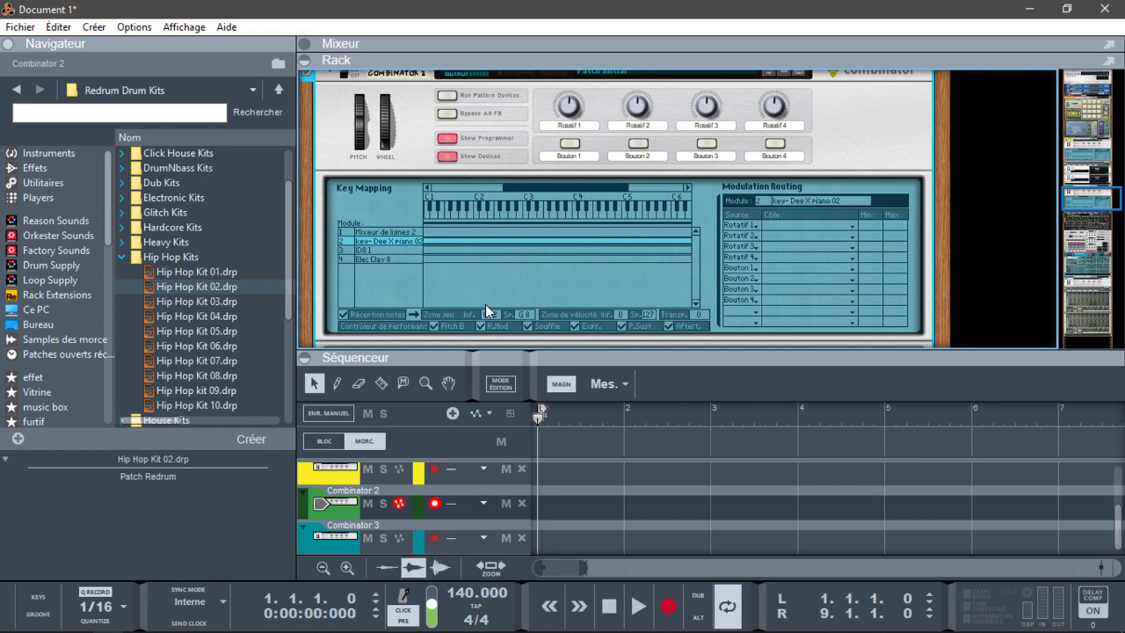
pyautogui.moveTo(536, 181); pyautogui.dragTo(436, 189)
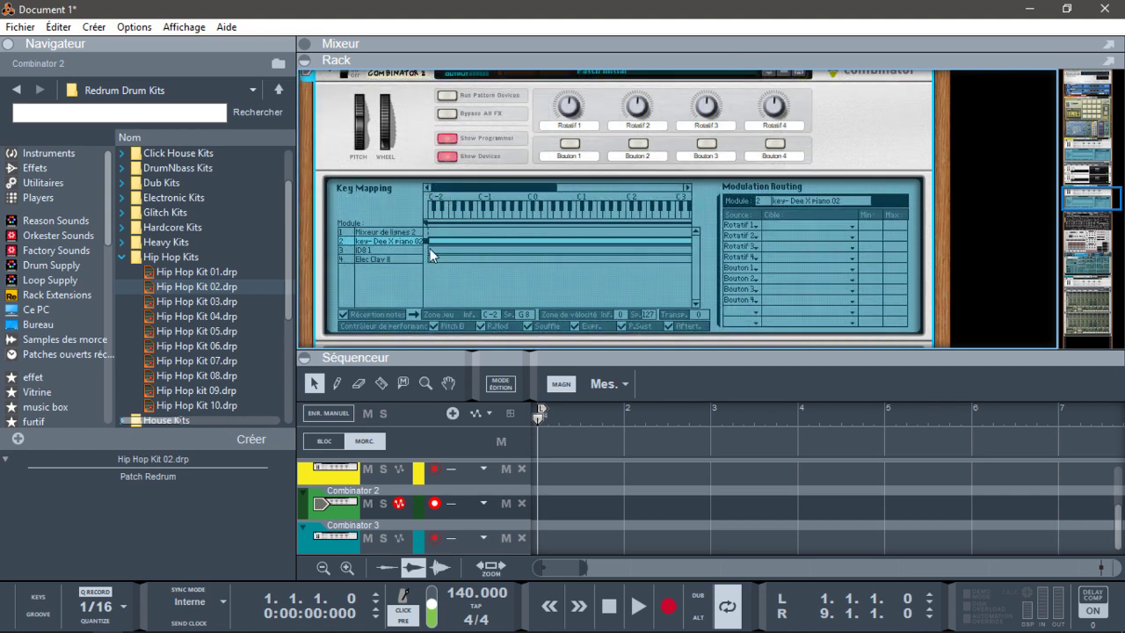
pyautogui.moveTo(426, 238)
pyautogui.mouseDown()
pyautogui.moveTo(574, 243)
pyautogui.moveTo(433, 237)
pyautogui.mouseUp()
# - Examine Combinator 3's line mixer and its Hip Hop Kit 01 Redrum with the Combinator 3 mix channel temporarily soloed
pyautogui.moveTo(1084, 208); pyautogui.dragTo(1088, 287)
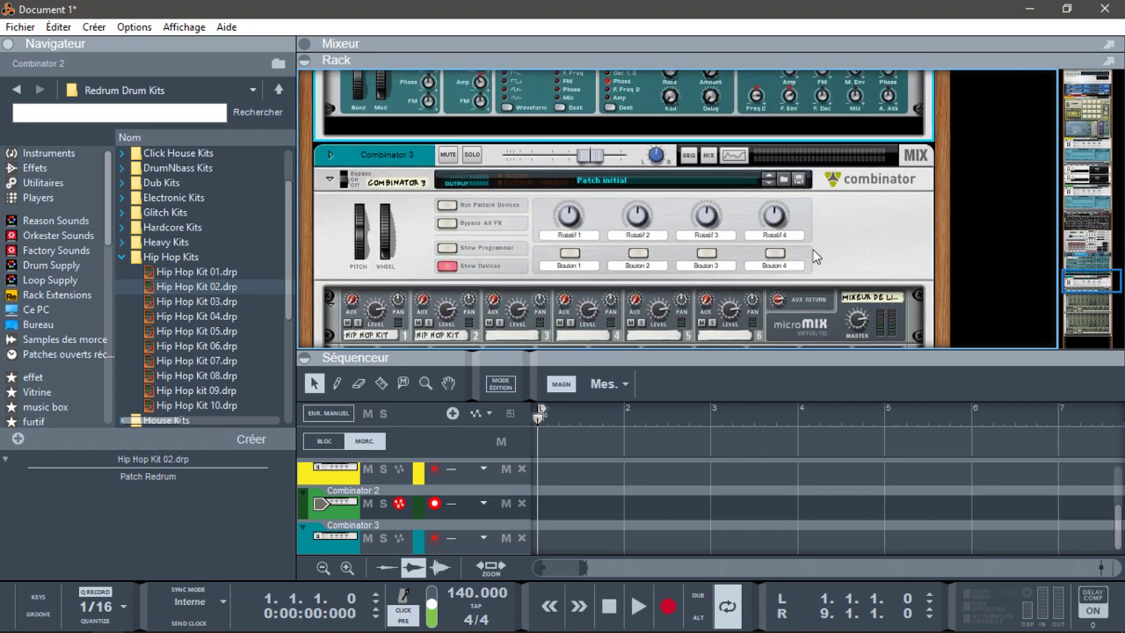
pyautogui.click(479, 153)
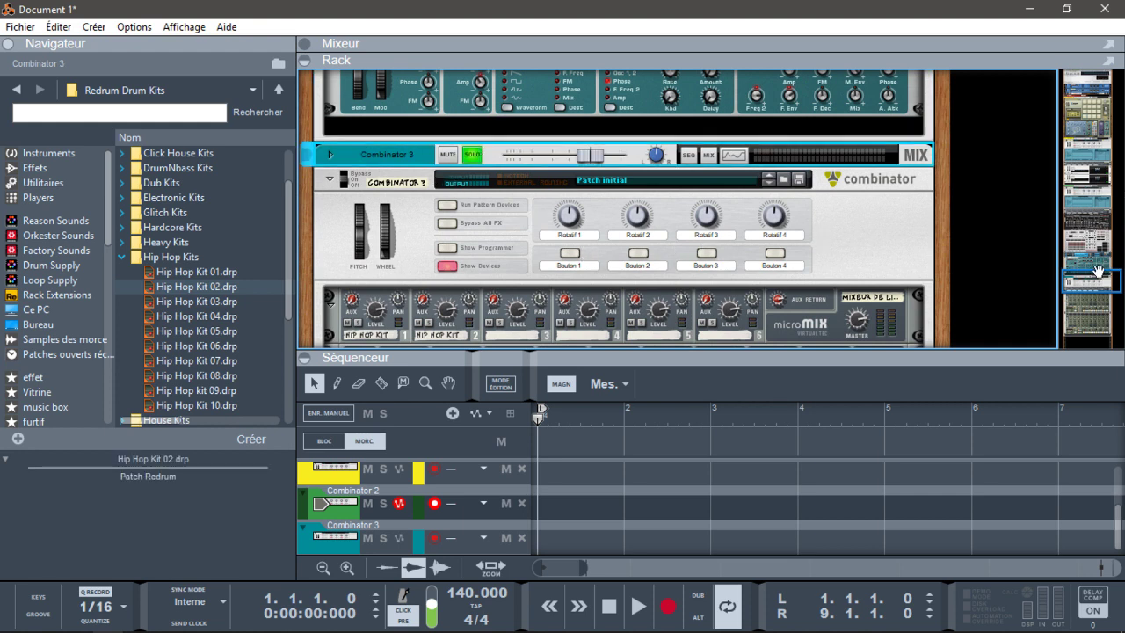
pyautogui.moveTo(1102, 274); pyautogui.dragTo(1108, 288)
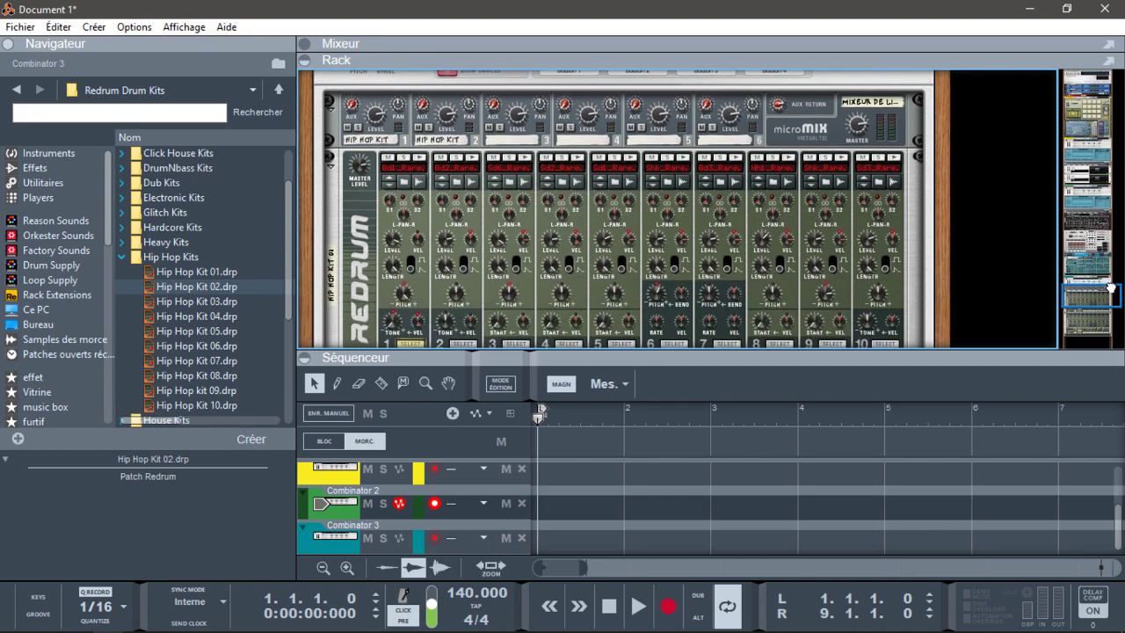
pyautogui.click(304, 361)
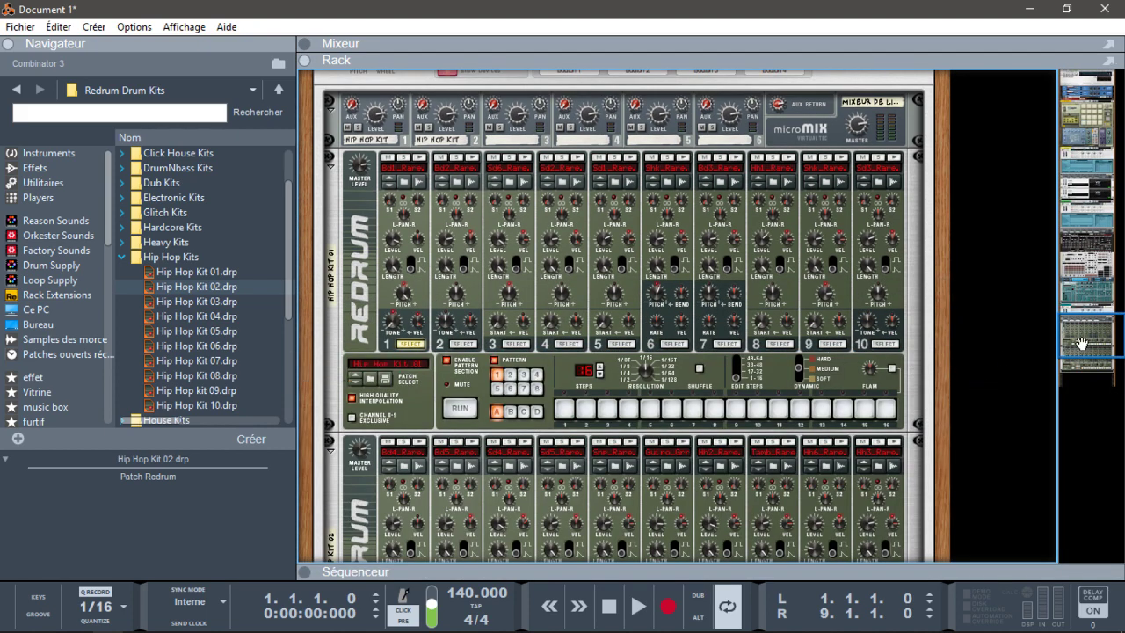
pyautogui.moveTo(1082, 343)
pyautogui.mouseDown()
pyautogui.moveTo(1082, 354)
pyautogui.moveTo(1076, 340)
pyautogui.mouseUp()
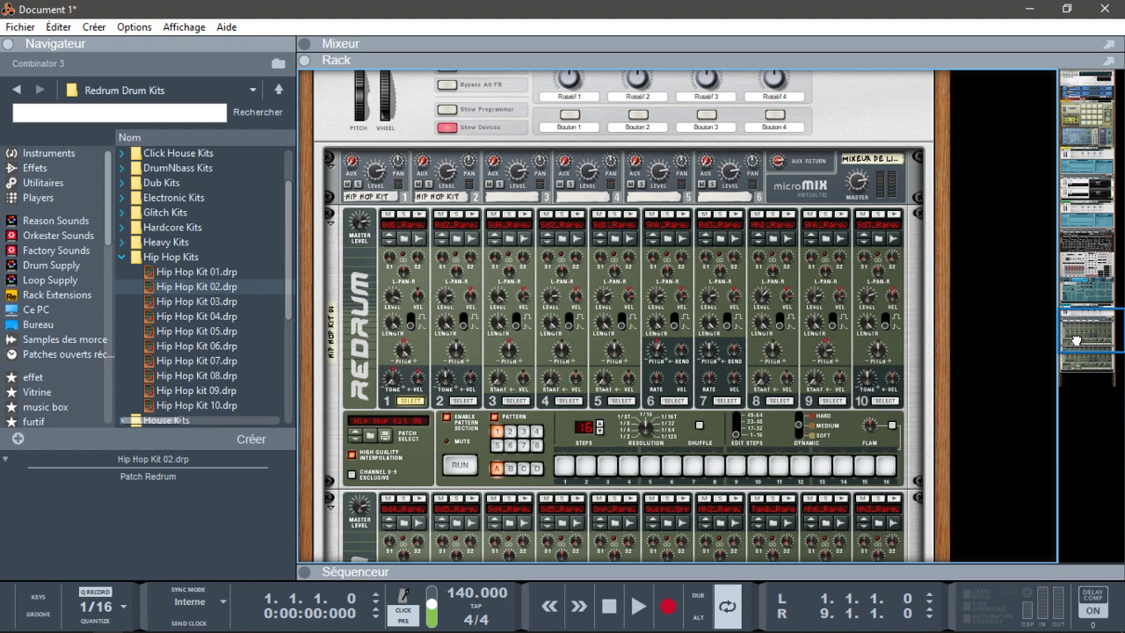
pyautogui.moveTo(1077, 340); pyautogui.dragTo(1079, 342)
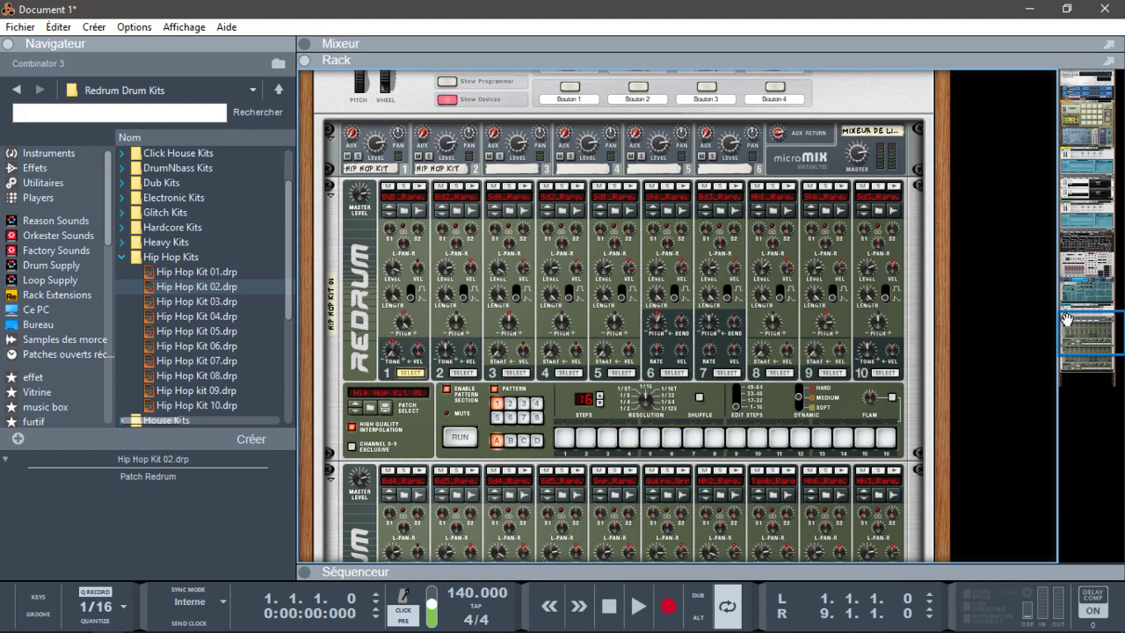
pyautogui.click(303, 571)
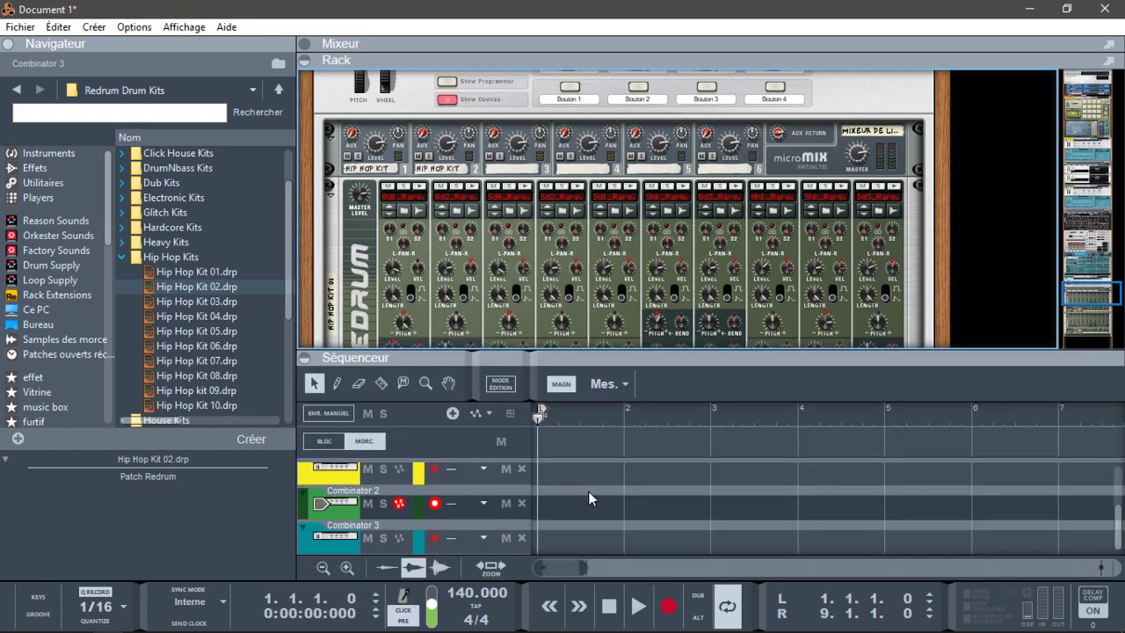
pyautogui.moveTo(1089, 297); pyautogui.dragTo(1089, 276)
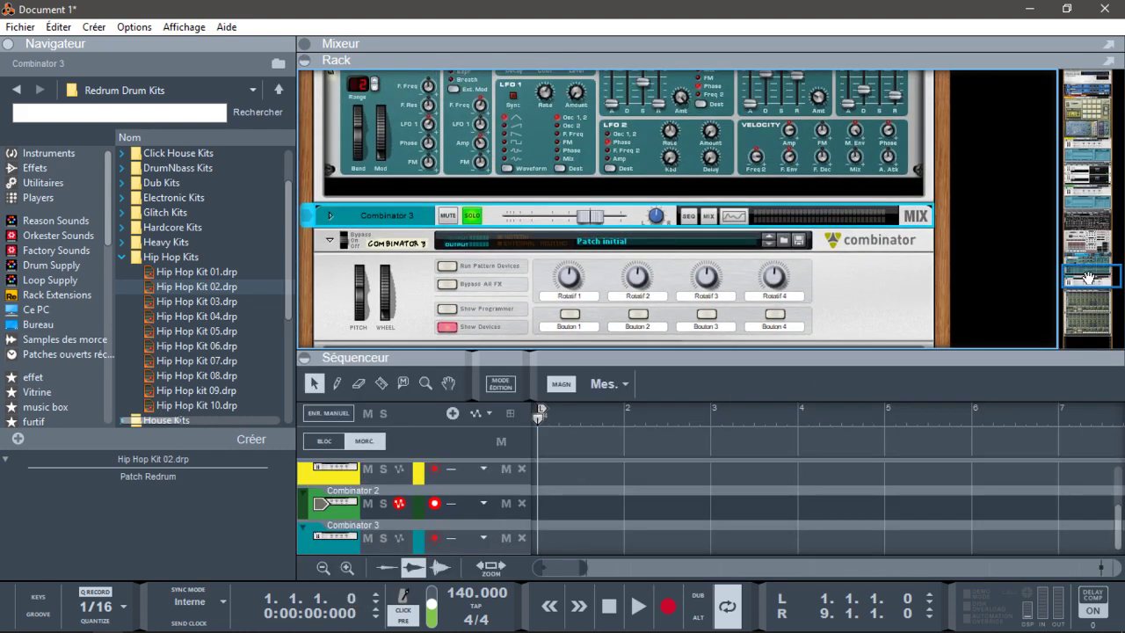
pyautogui.click(472, 215)
# - Select the Combinator 3 track to receive notes and collapse the sequencer to enlarge the rack
pyautogui.moveTo(1080, 276); pyautogui.dragTo(1066, 162)
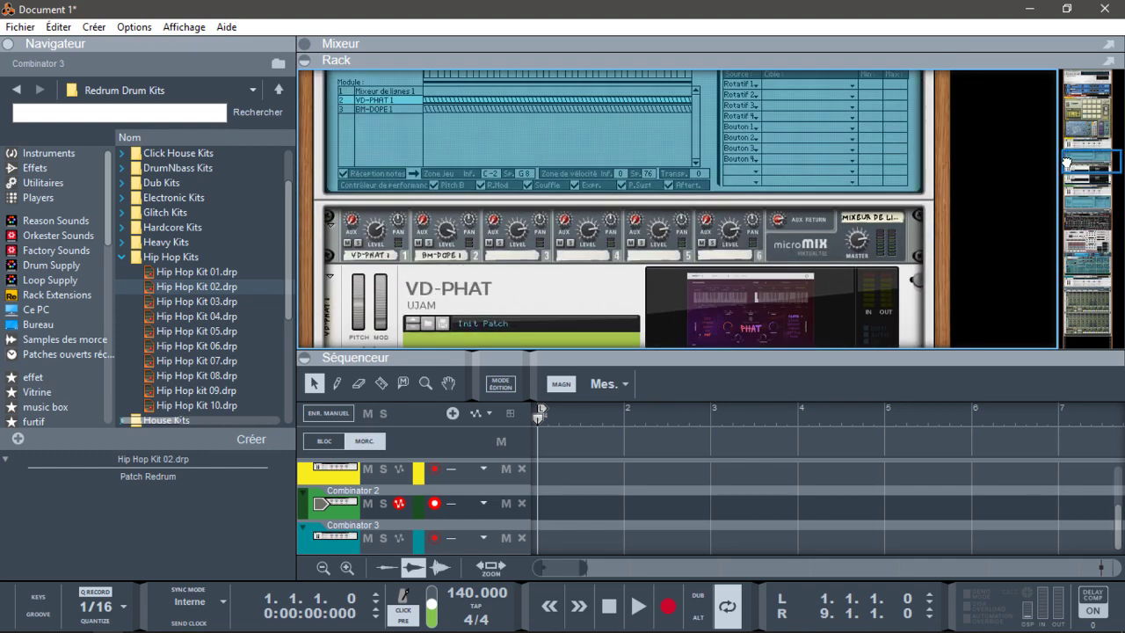
pyautogui.click(321, 503)
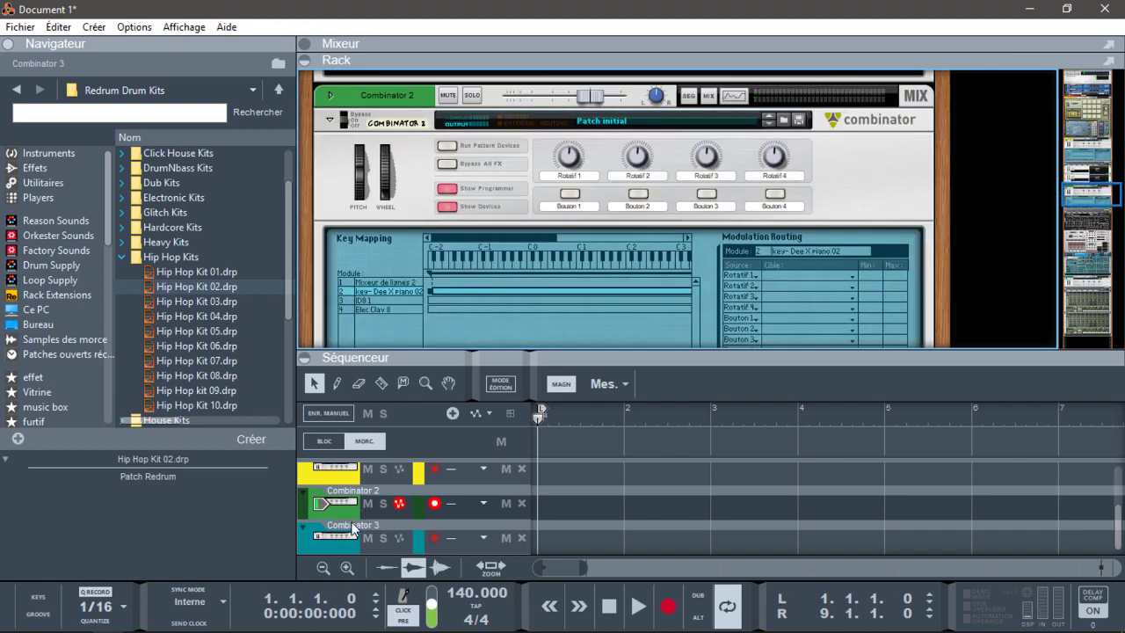
pyautogui.click(324, 552)
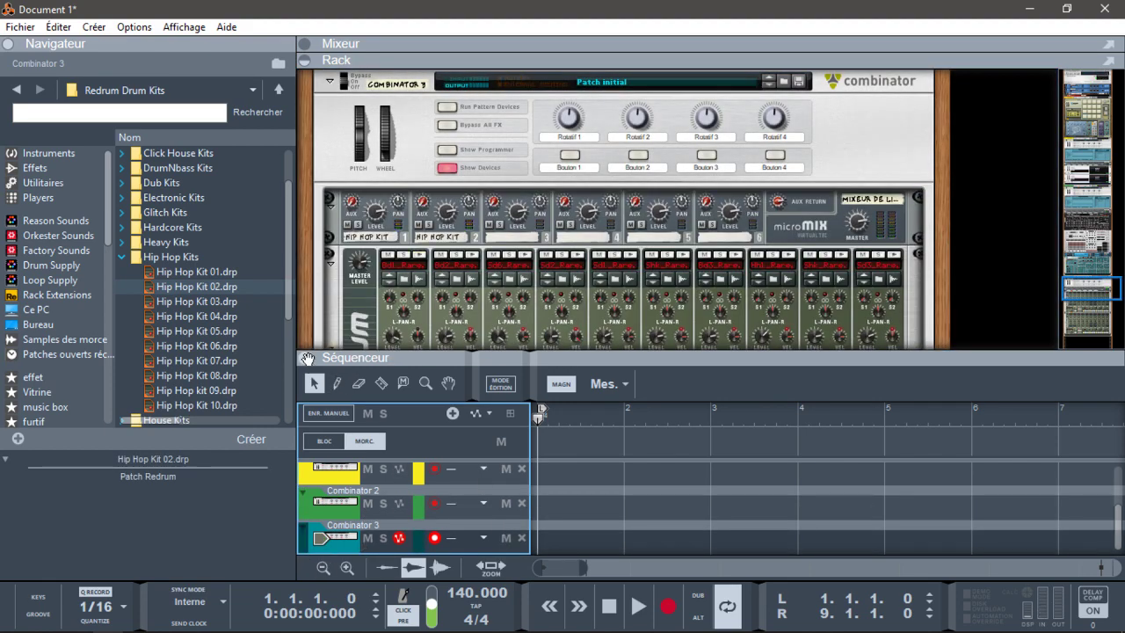
pyautogui.click(305, 358)
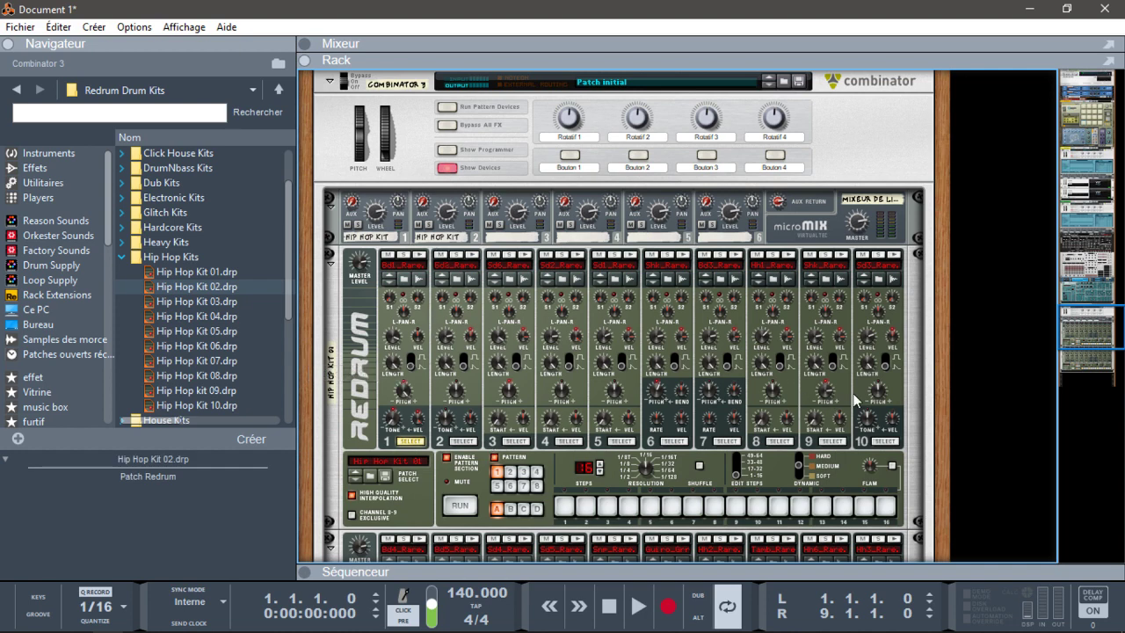
# - Look over the Hip Hop Kit 02 Redrum and show Combinator 3's programmer
pyautogui.moveTo(1103, 318); pyautogui.dragTo(1098, 341)
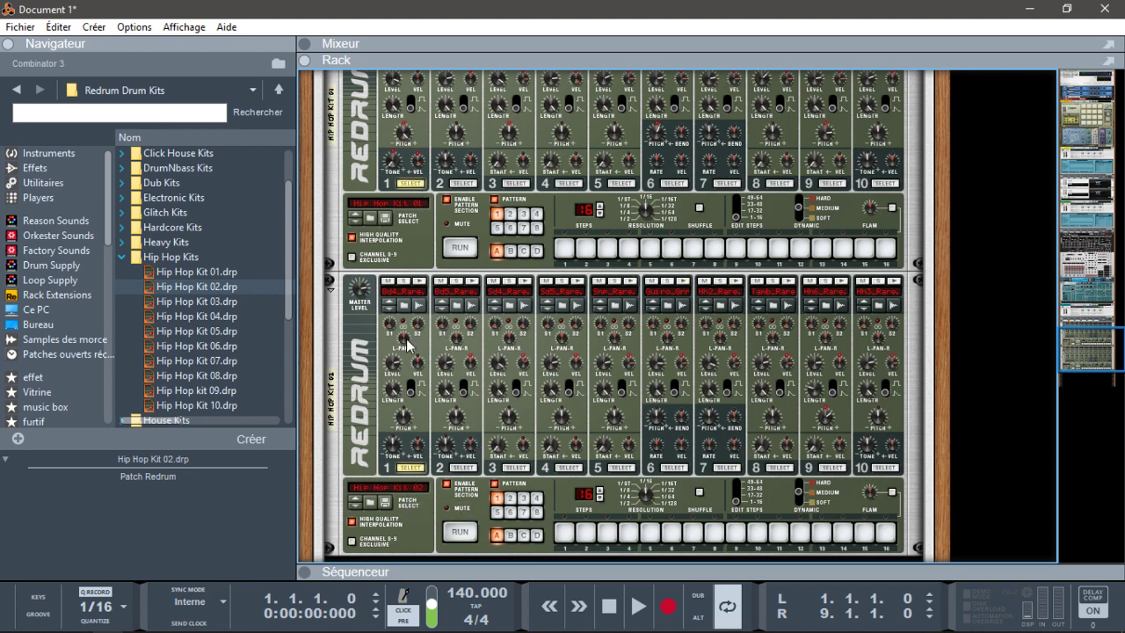
pyautogui.moveTo(1086, 341); pyautogui.dragTo(1055, 310)
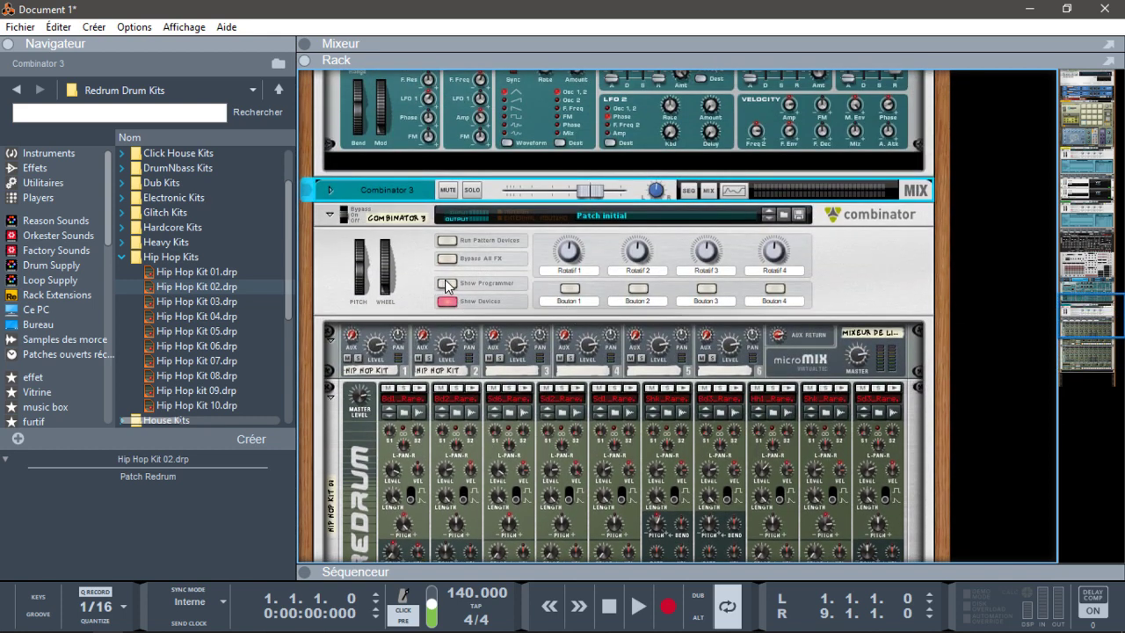
pyautogui.click(446, 283)
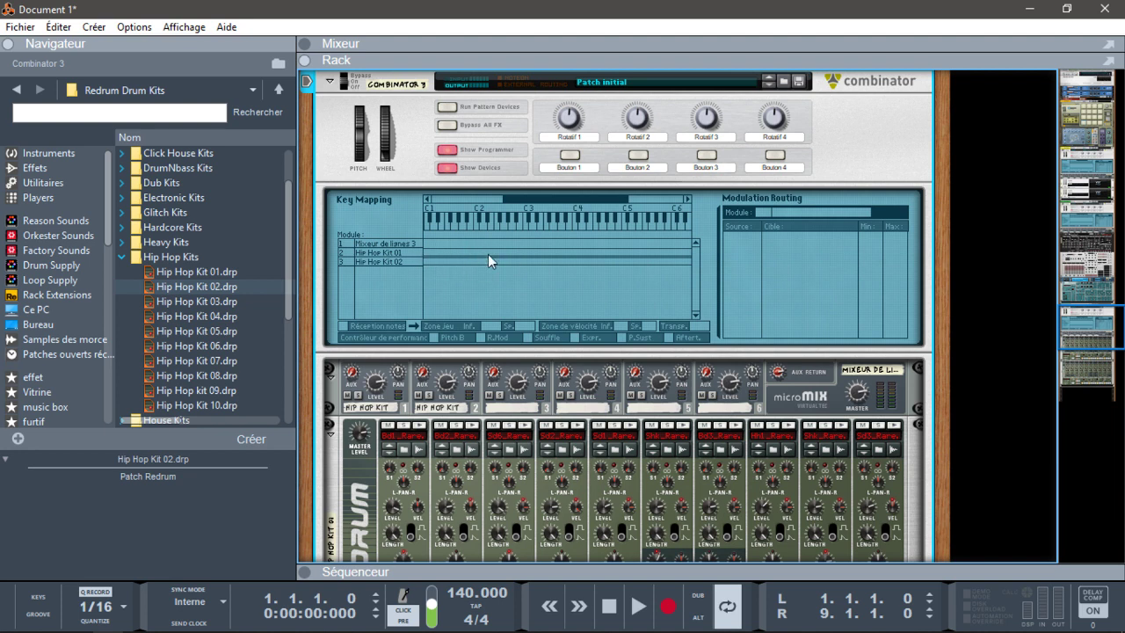
pyautogui.click(790, 443)
# - Review Kong's NN-Nano velocity layers and Combinator 1's key mapping, and return to Combinator 3's programmer
pyautogui.moveTo(1095, 327); pyautogui.dragTo(1032, 136)
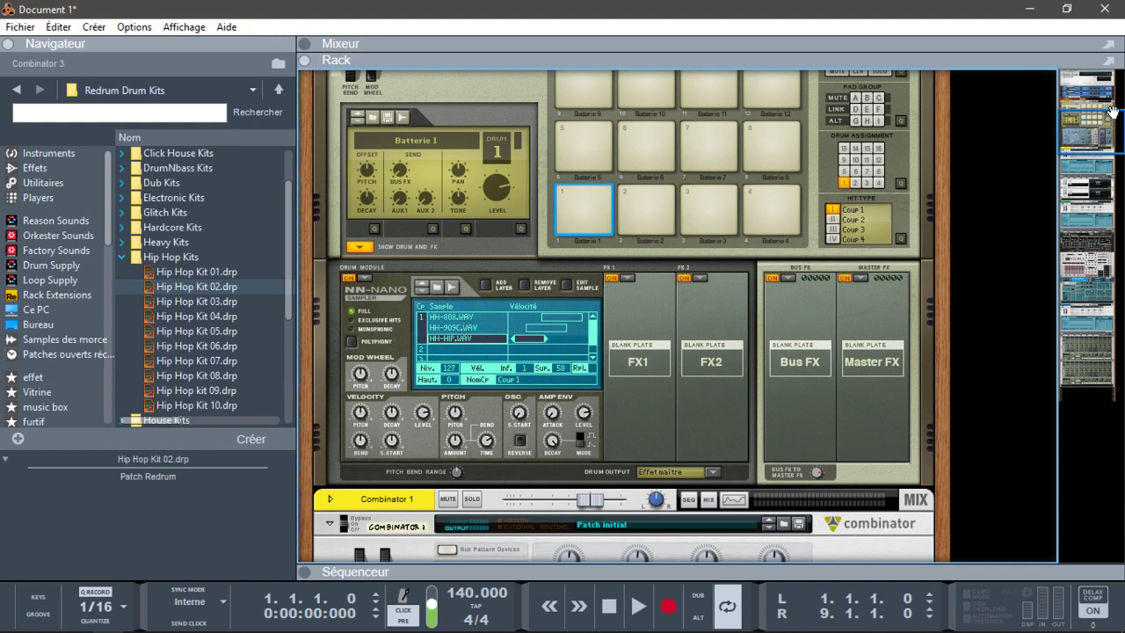
pyautogui.moveTo(1113, 112); pyautogui.dragTo(1113, 159)
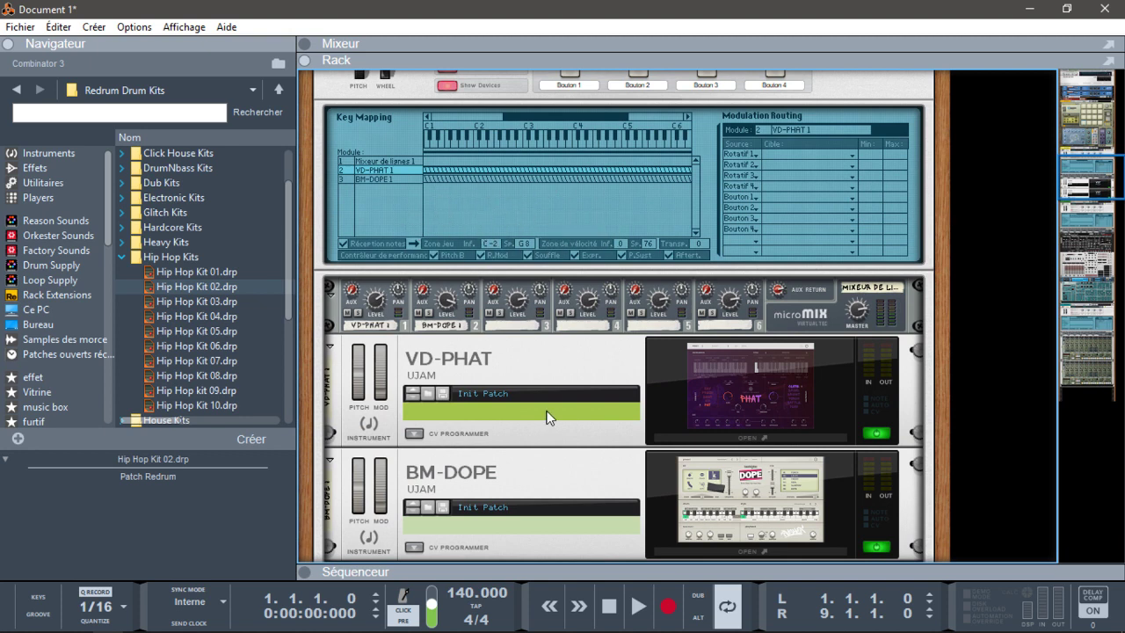
pyautogui.moveTo(1088, 179); pyautogui.dragTo(1087, 322)
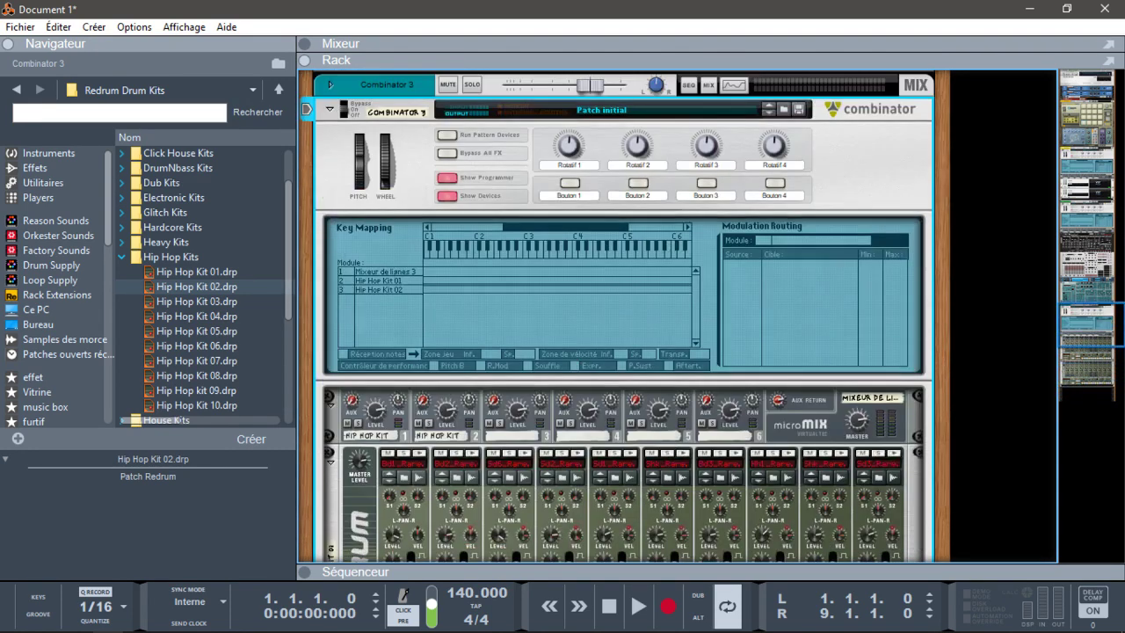